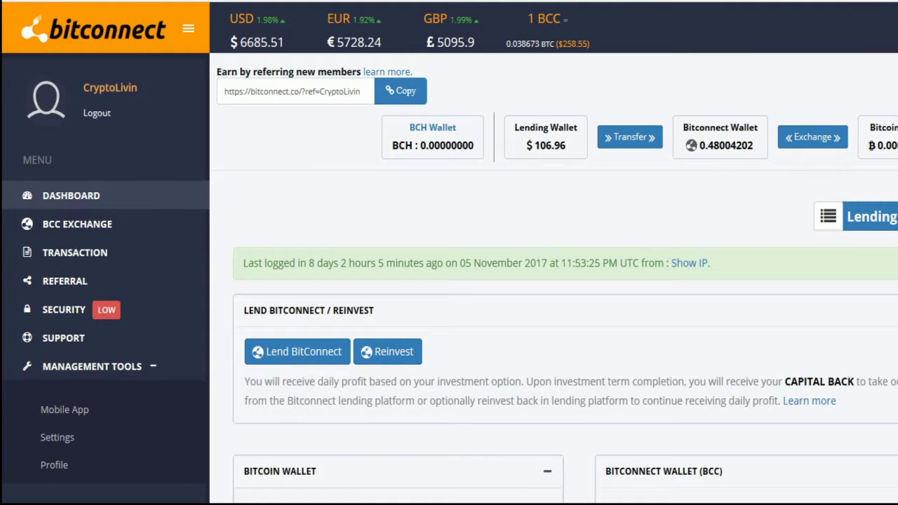
# Scroll the dashboard to the $106.96 lending wallet and 0.48004202 BCC Bitconnect wallet panels.
pyautogui.scroll(-3, 555, 279)
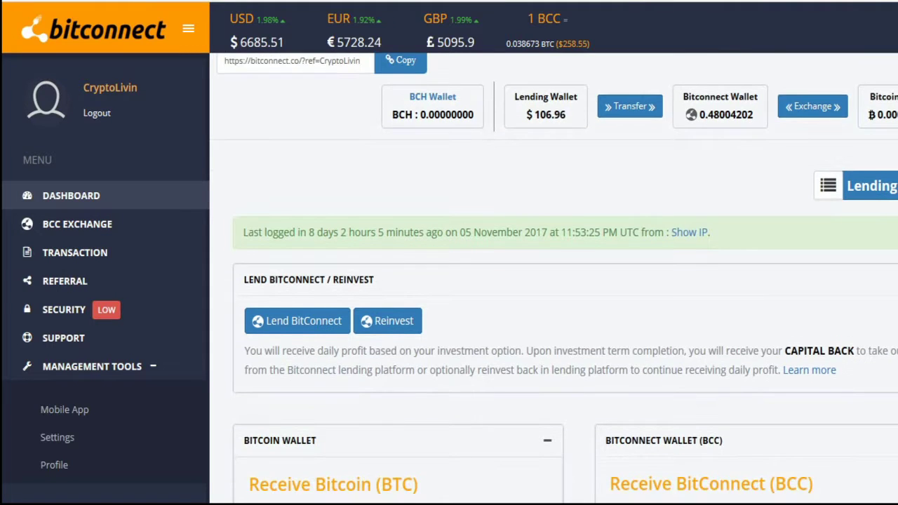
pyautogui.scroll(-6, 555, 279)
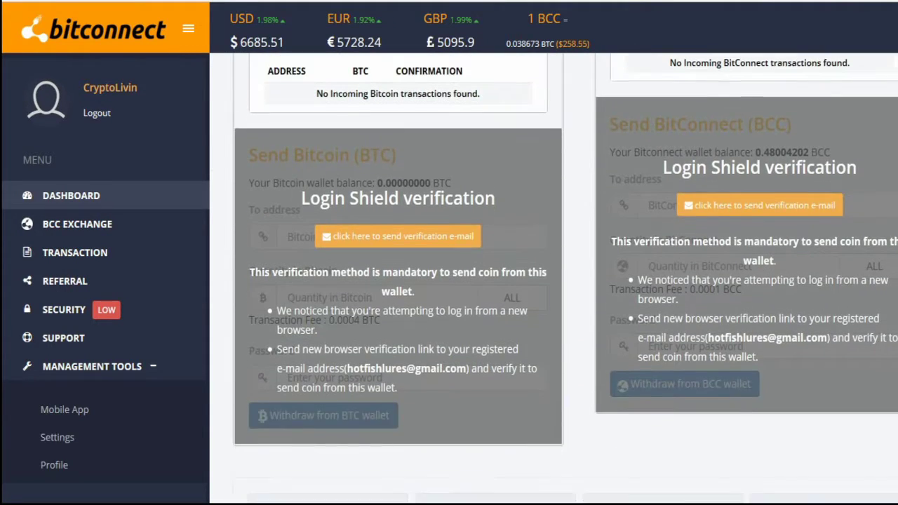
pyautogui.scroll(8, 554, 279)
pyautogui.scroll(2, 555, 280)
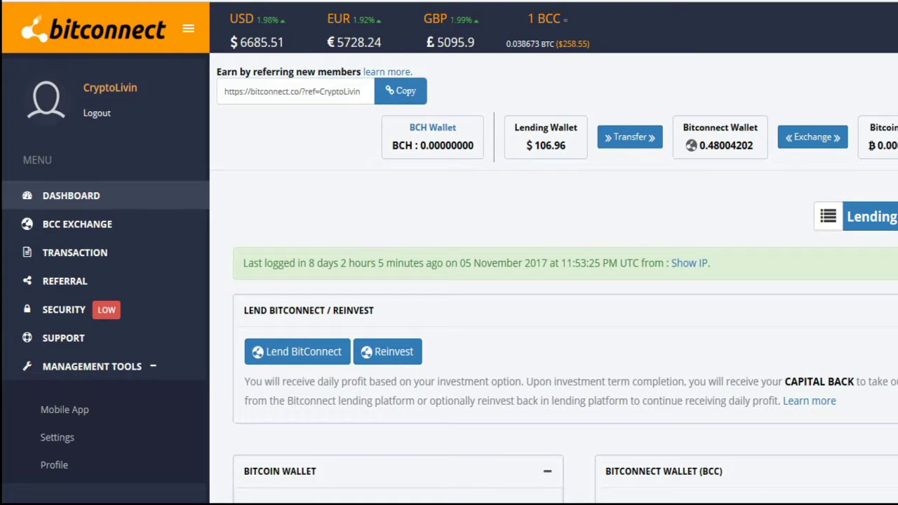
pyautogui.scroll(-10, 370, 283)
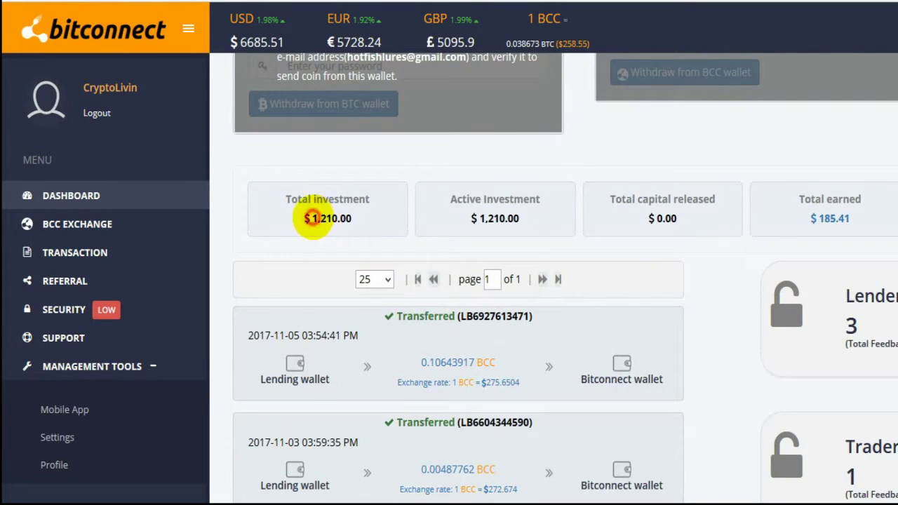
pyautogui.moveTo(313, 218); pyautogui.dragTo(345, 226)
pyautogui.click(349, 226)
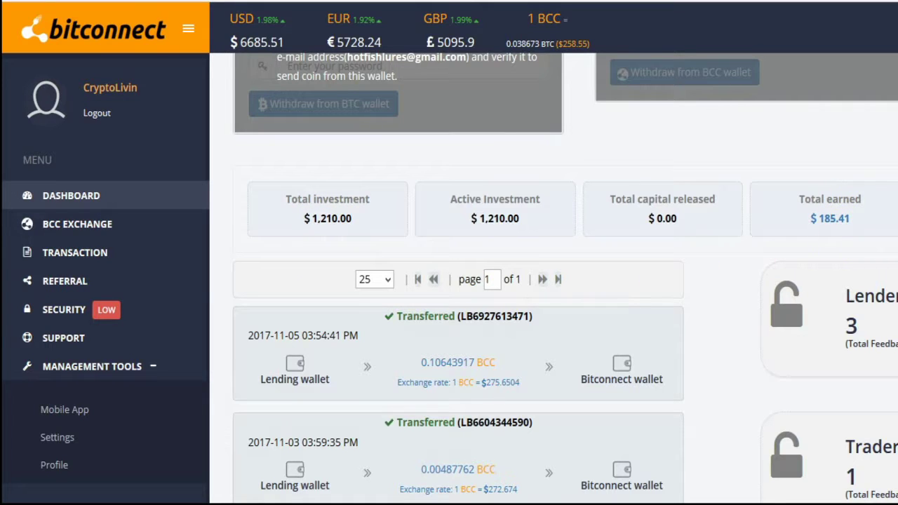
pyautogui.scroll(2, 566, 278)
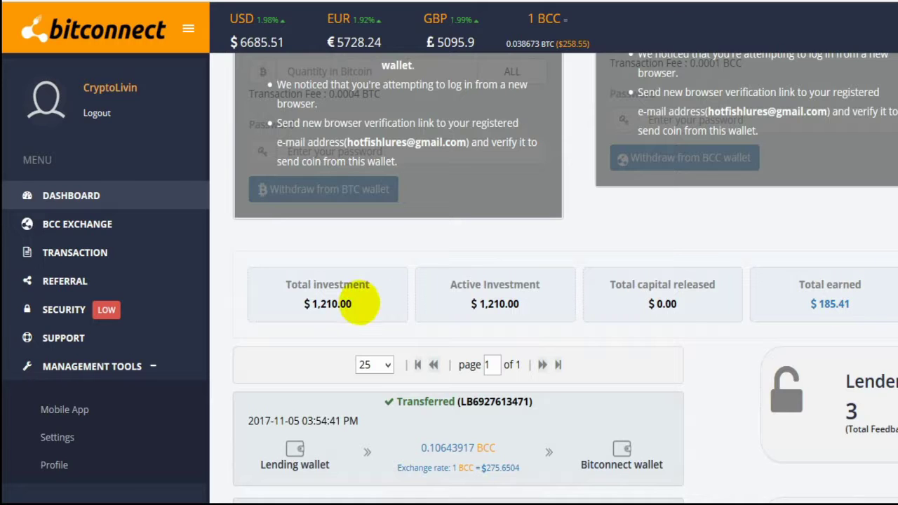
pyautogui.moveTo(325, 314); pyautogui.dragTo(348, 305)
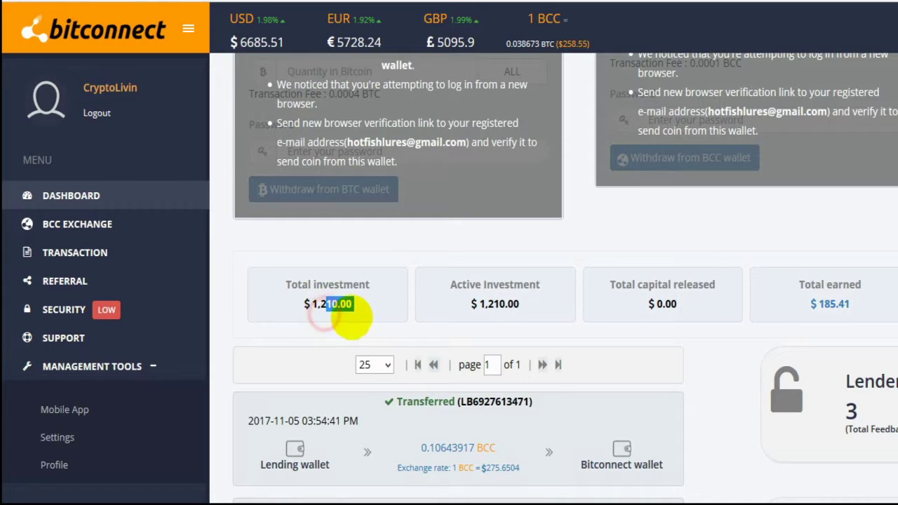
pyautogui.click(321, 309)
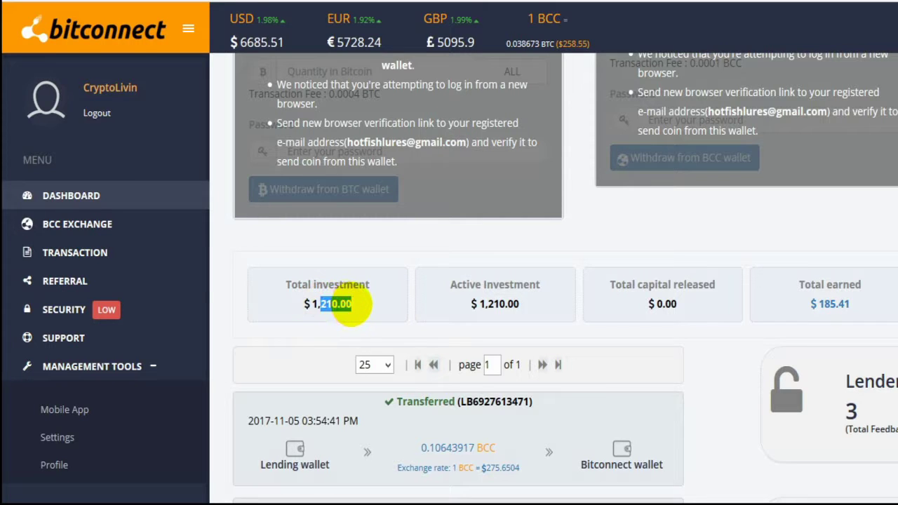
pyautogui.click(344, 304)
pyautogui.scroll(10, 566, 278)
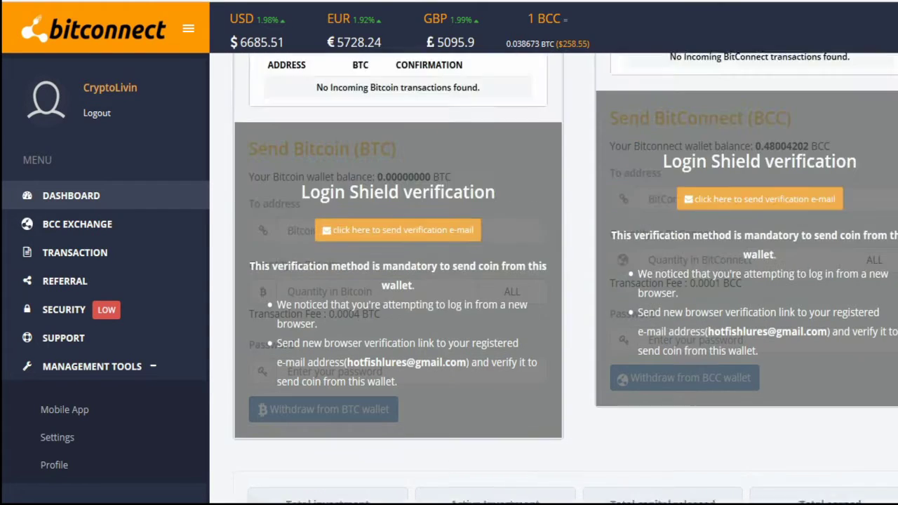
pyautogui.scroll(3, 565, 277)
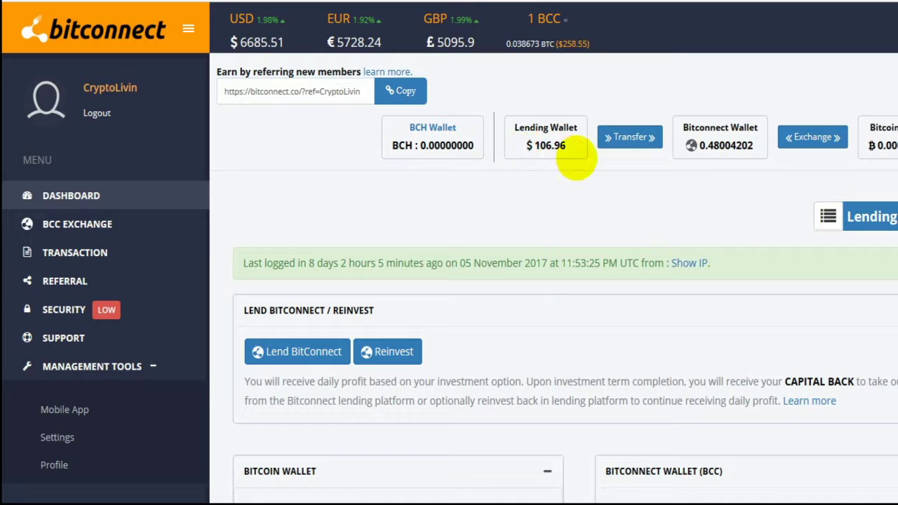
# Transfer all $106.96 from the lending wallet, raising the Bitconnect wallet to 0.89507429 BCC.
pyautogui.click(630, 141)
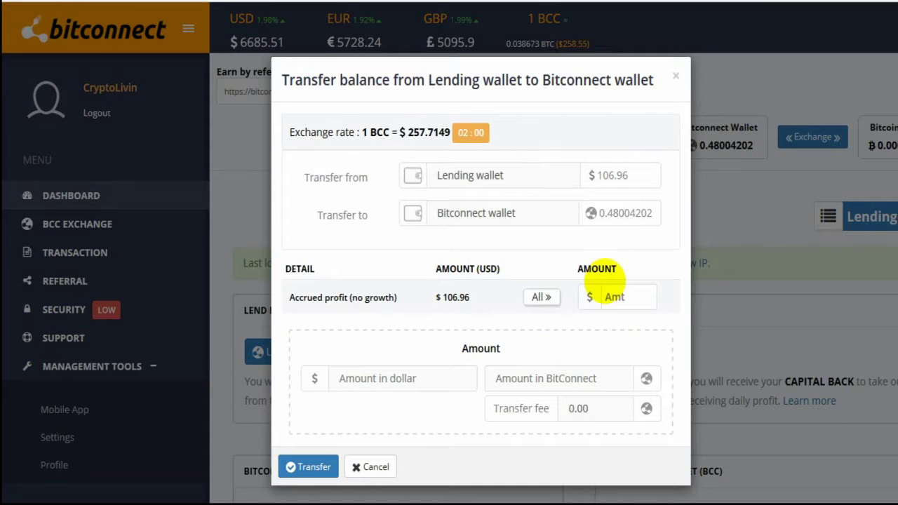
pyautogui.click(541, 297)
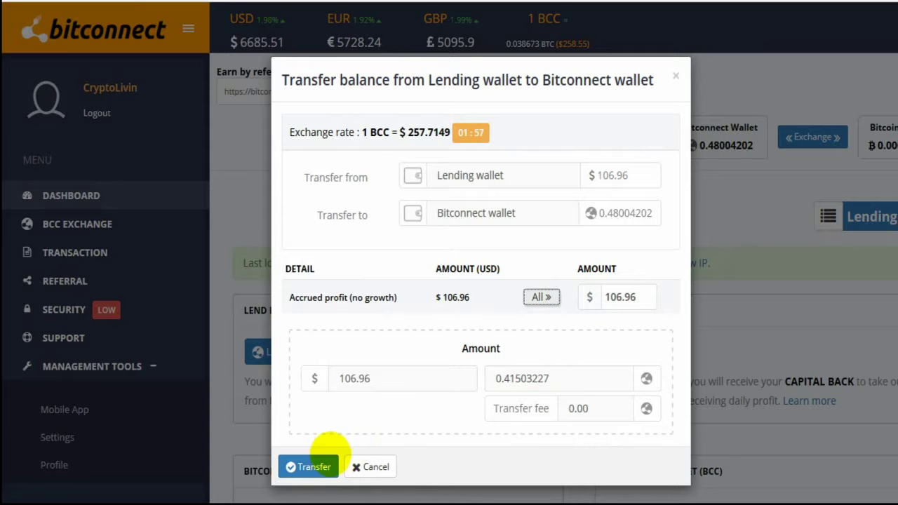
pyautogui.click(318, 467)
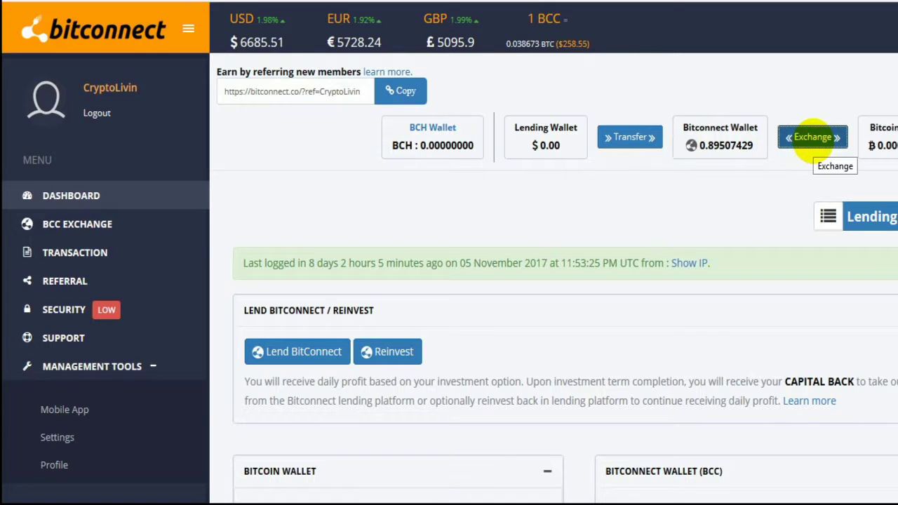
# Go to BCC Exchange and scroll to the Buy/Sell forms showing 0.89507429 BCC available.
pyautogui.click(813, 137)
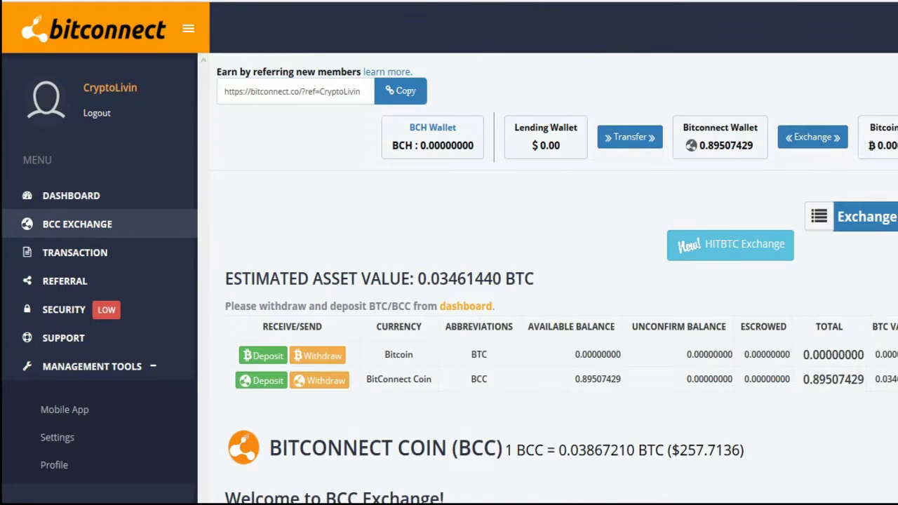
pyautogui.scroll(-10, 554, 281)
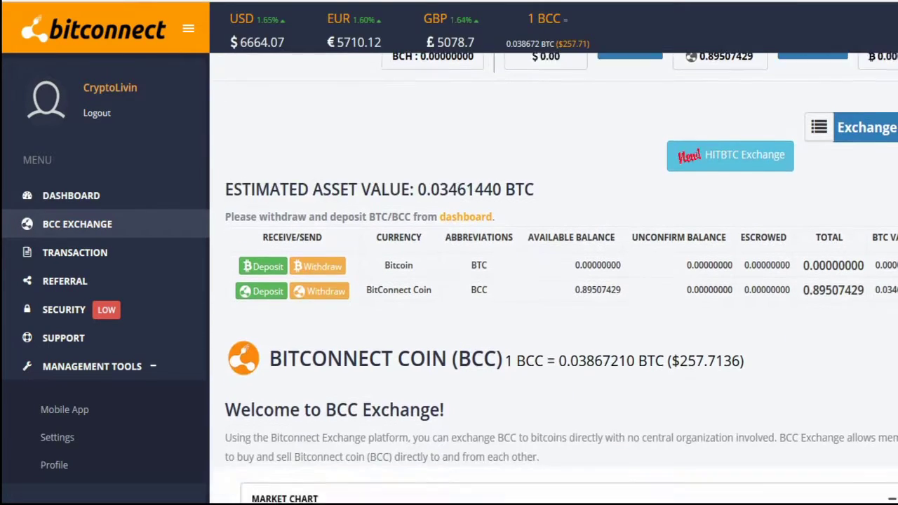
pyautogui.scroll(-9, 570, 281)
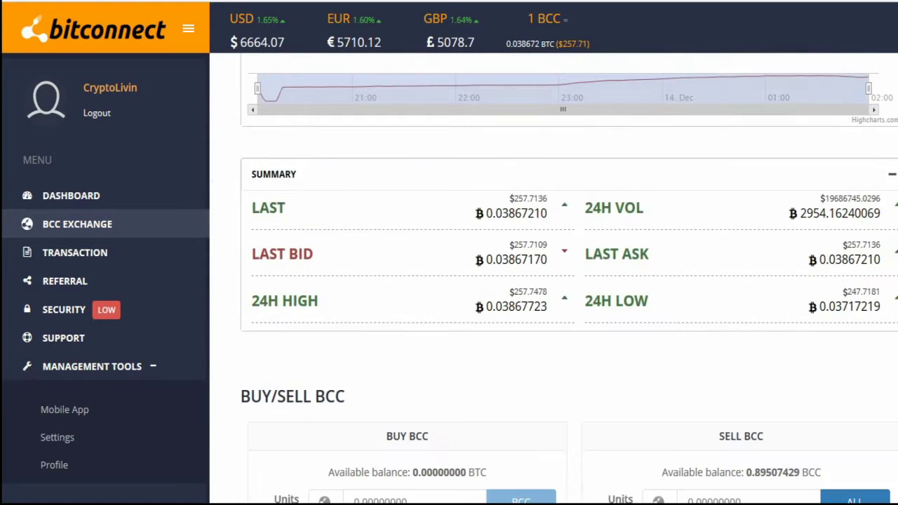
pyautogui.scroll(-9, 569, 280)
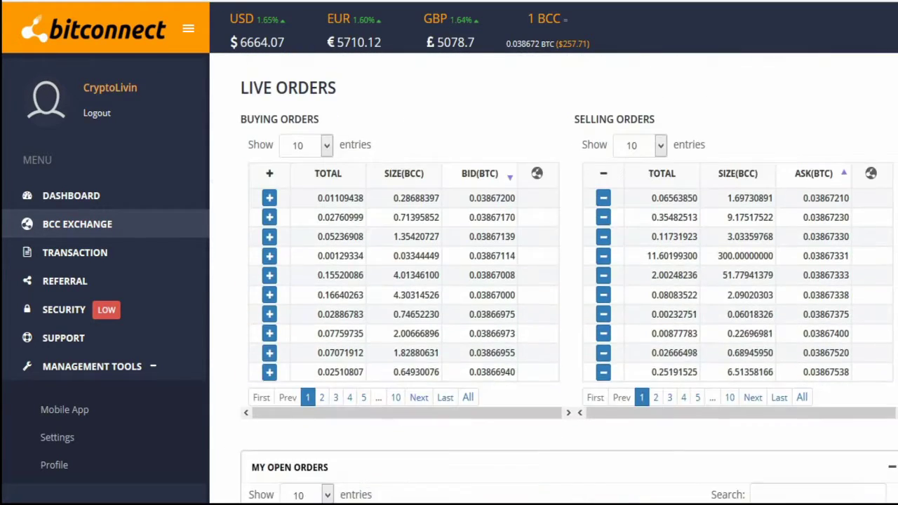
pyautogui.scroll(-5, 569, 281)
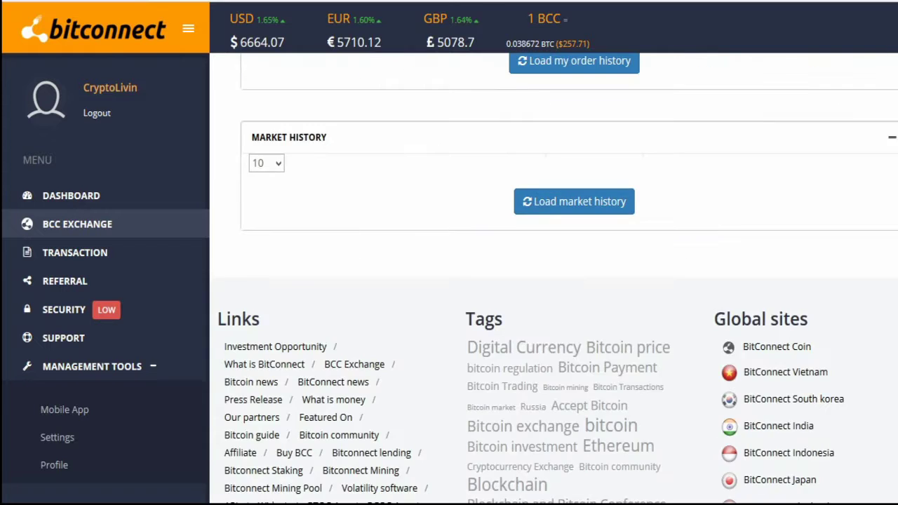
pyautogui.scroll(9, 569, 281)
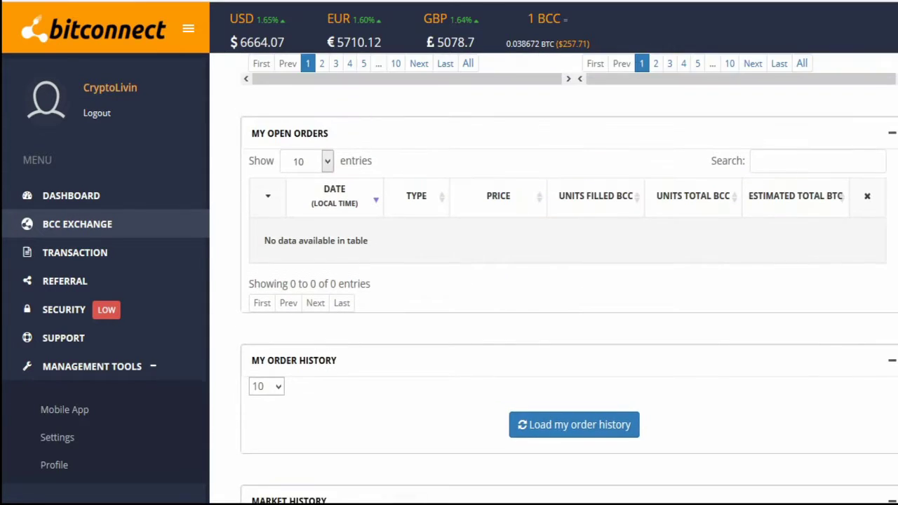
pyautogui.scroll(5, 569, 280)
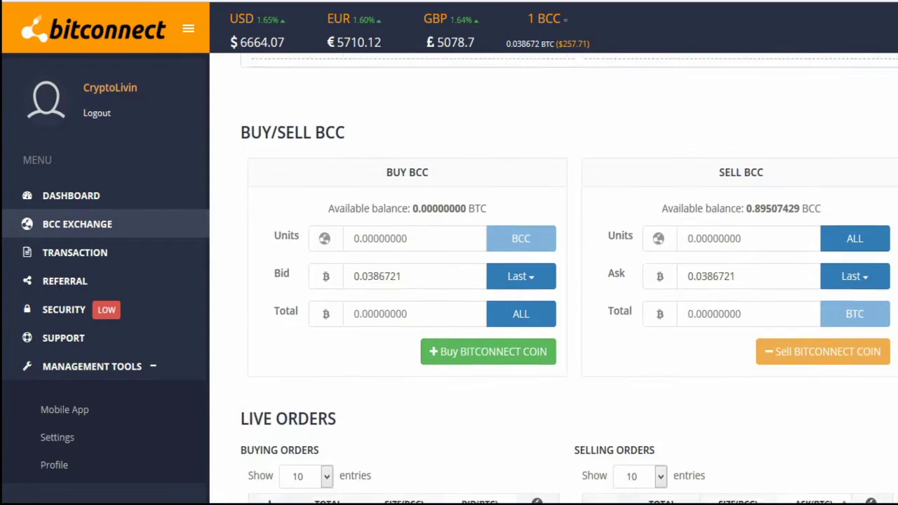
pyautogui.scroll(-10, 569, 280)
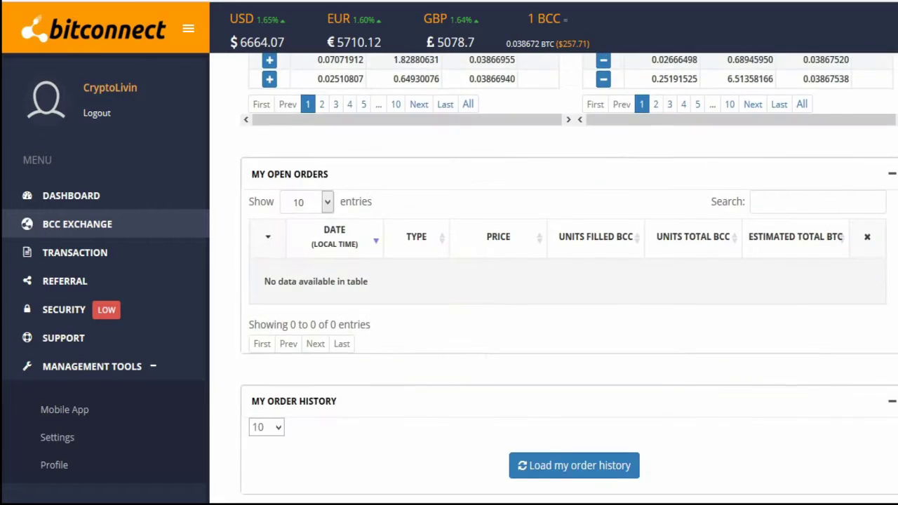
pyautogui.scroll(9, 569, 281)
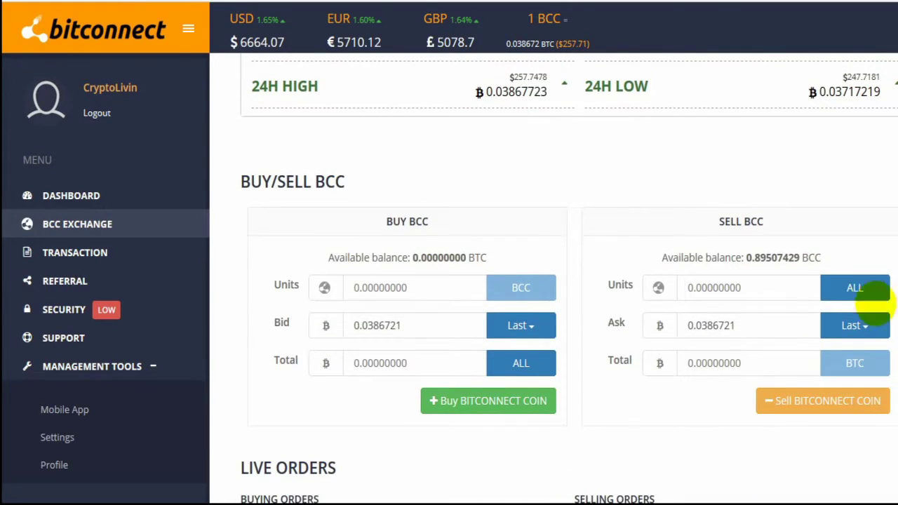
# Set the Sell BCC ask to the last price of 0.03867210 BTC for .49 units.
pyautogui.click(850, 325)
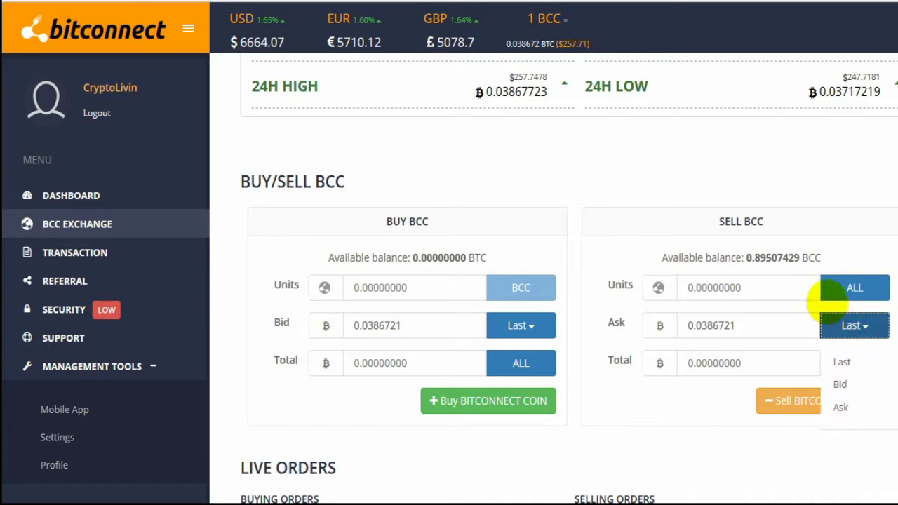
pyautogui.click(779, 323)
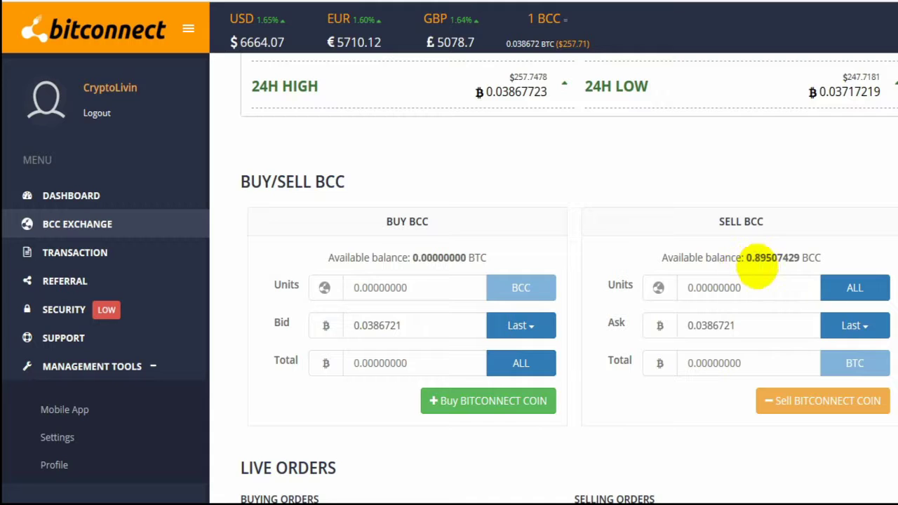
pyautogui.moveTo(746, 326); pyautogui.dragTo(628, 324)
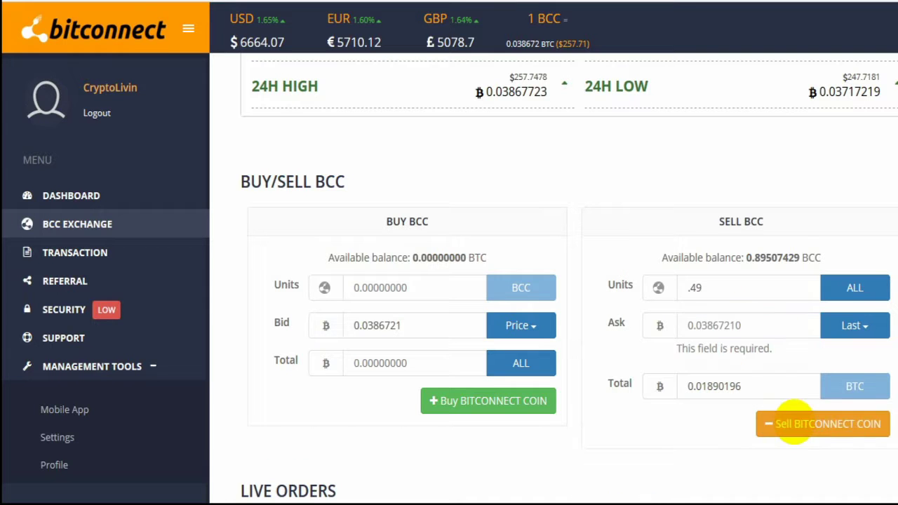
# Submit and confirm the .49 BCC sell order, then dismiss the error confirmation.
pyautogui.click(793, 424)
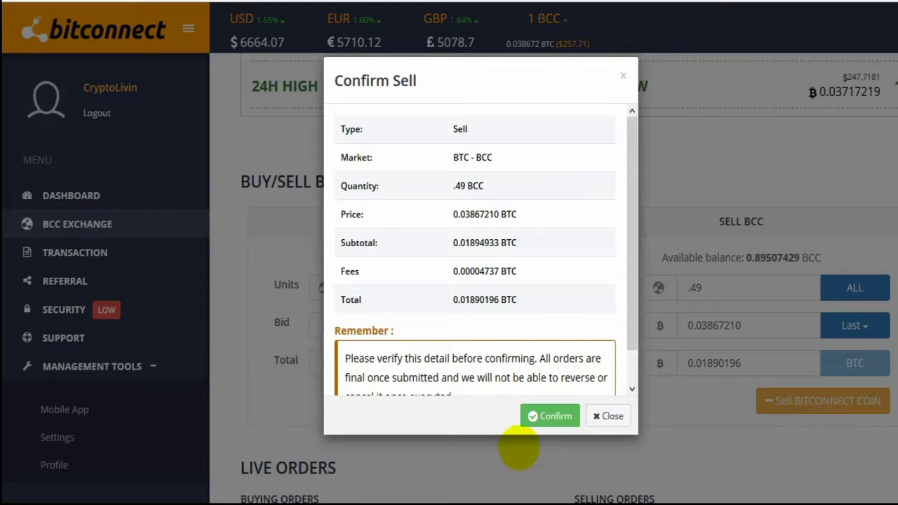
pyautogui.click(551, 418)
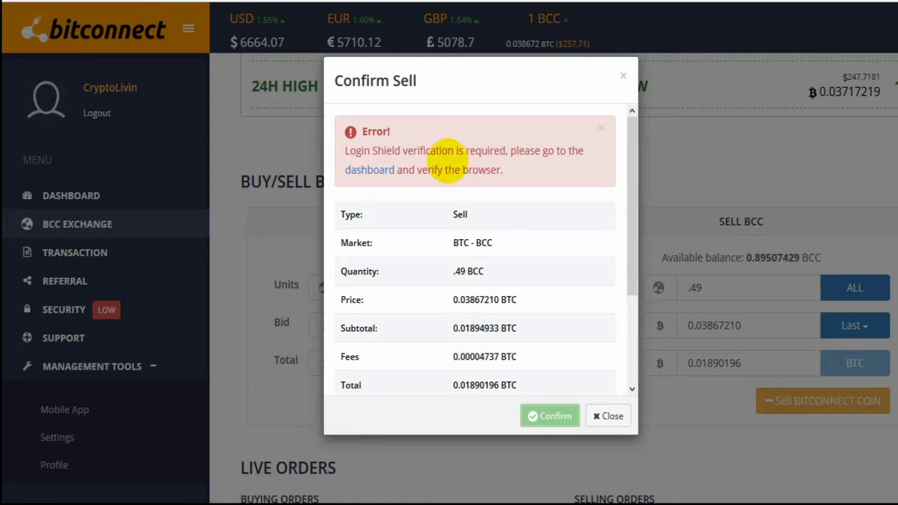
pyautogui.click(597, 417)
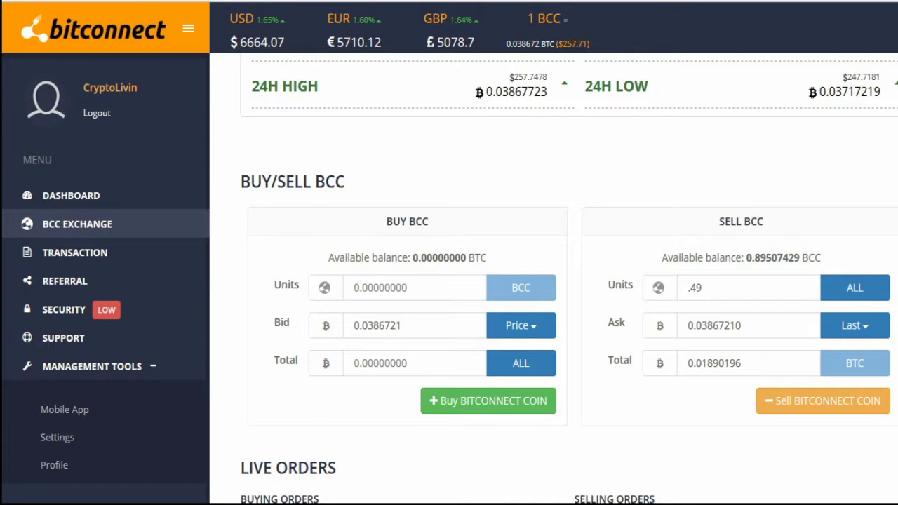
# Scroll down to the Market Chart and switch it to the 2w range.
pyautogui.scroll(10, 554, 281)
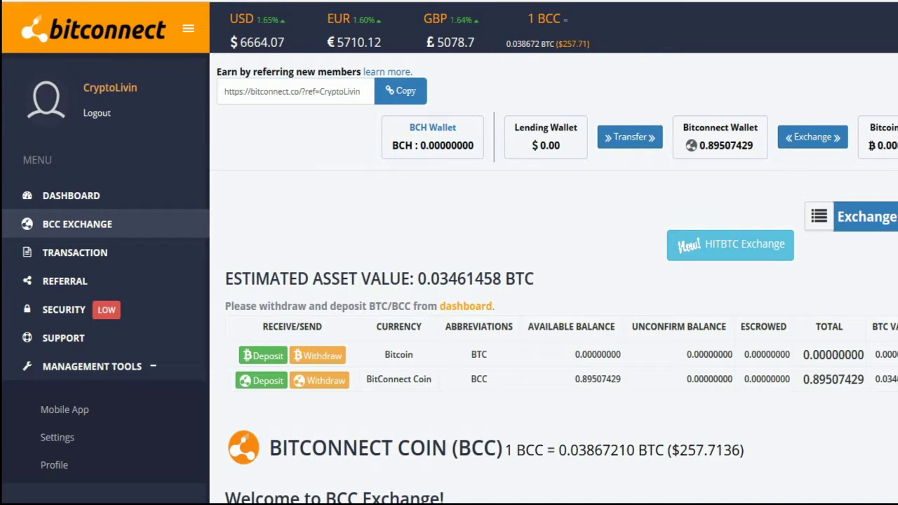
pyautogui.scroll(-4, 554, 281)
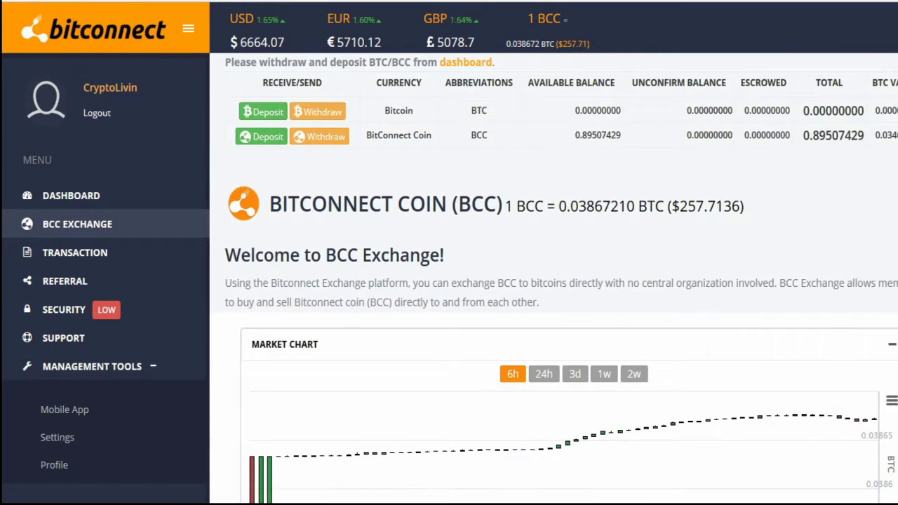
pyautogui.scroll(-3, 554, 281)
pyautogui.scroll(7, 555, 280)
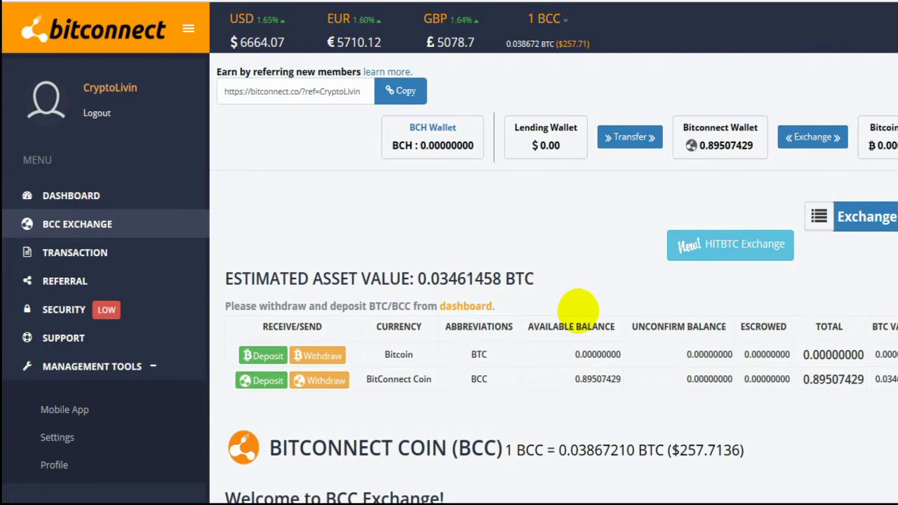
pyautogui.scroll(-5, 685, 252)
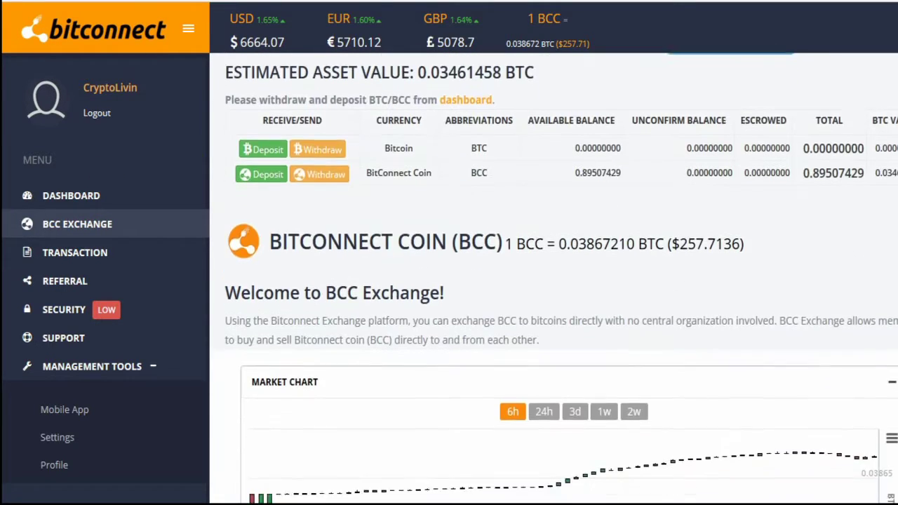
pyautogui.scroll(-1, 554, 281)
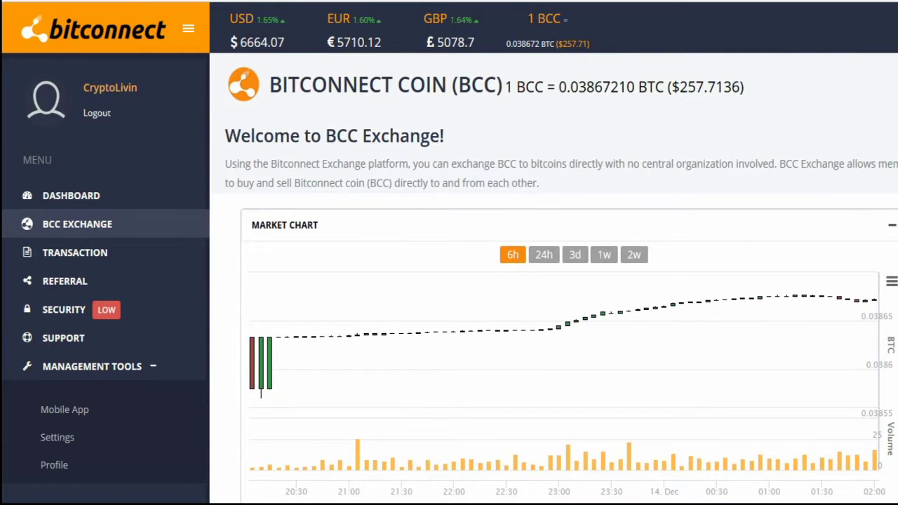
pyautogui.click(634, 254)
# Review the exchange page: 0.89507429 BCC available at 1 BCC = 0.03867210 BTC.
pyautogui.scroll(-1, 589, 239)
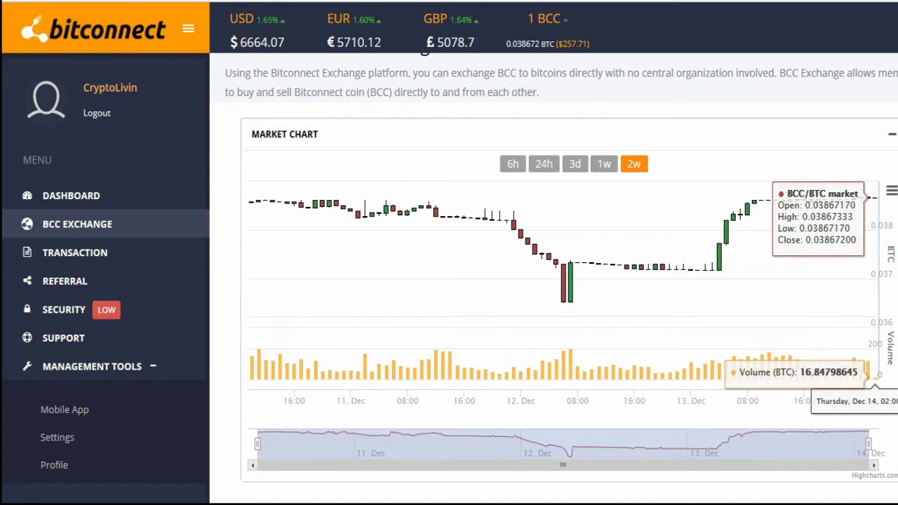
pyautogui.scroll(4, 554, 280)
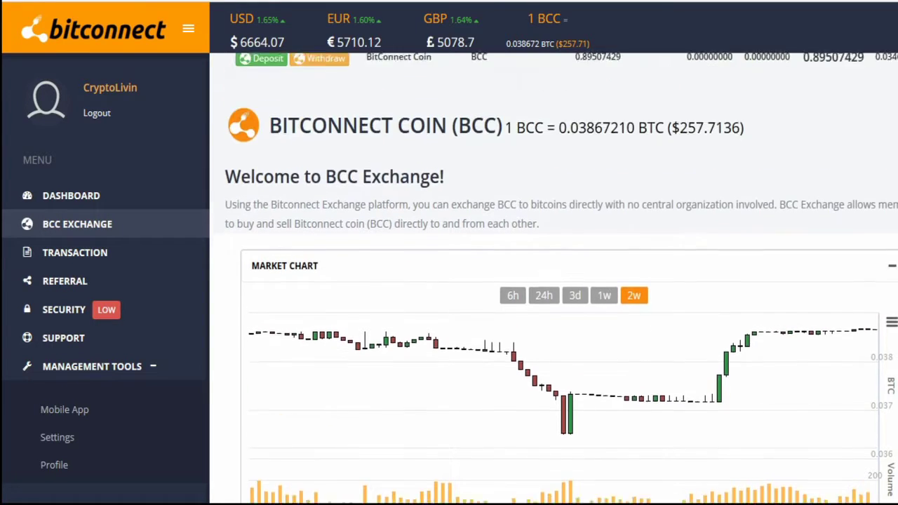
pyautogui.scroll(-2, 555, 280)
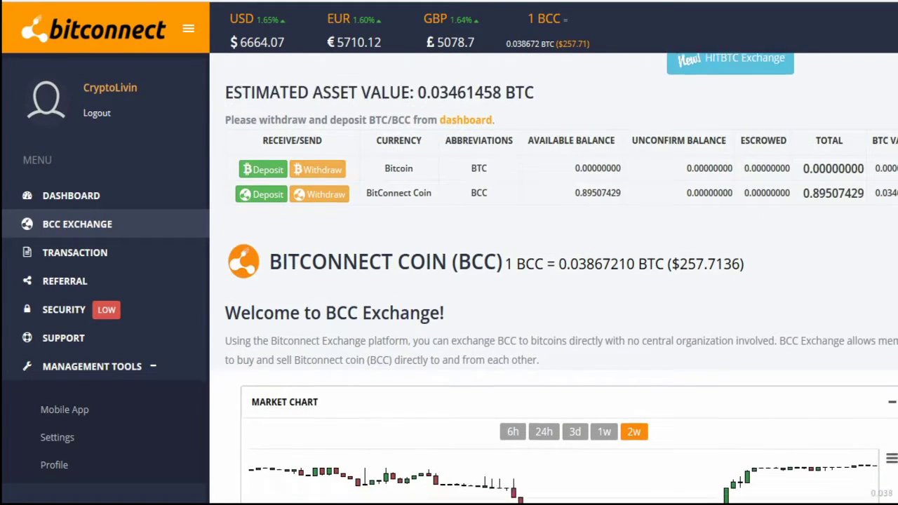
pyautogui.scroll(-3, 555, 281)
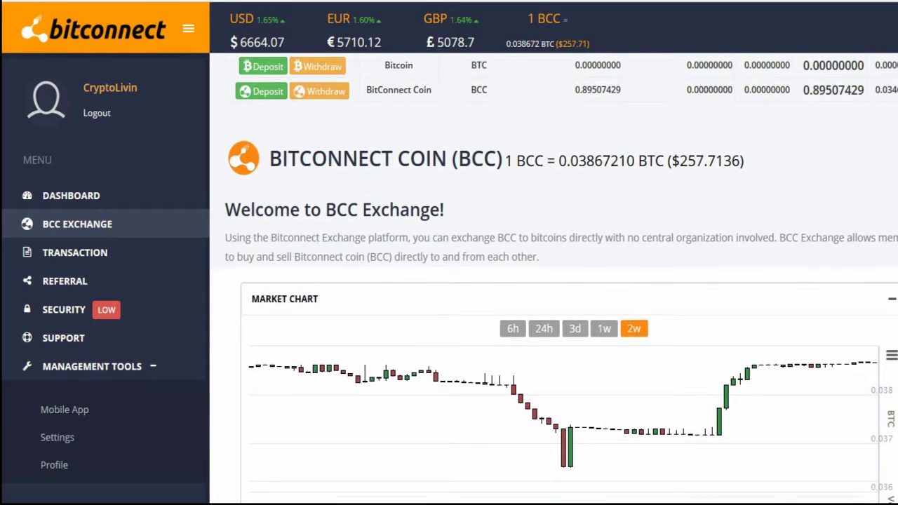
pyautogui.scroll(-1, 555, 280)
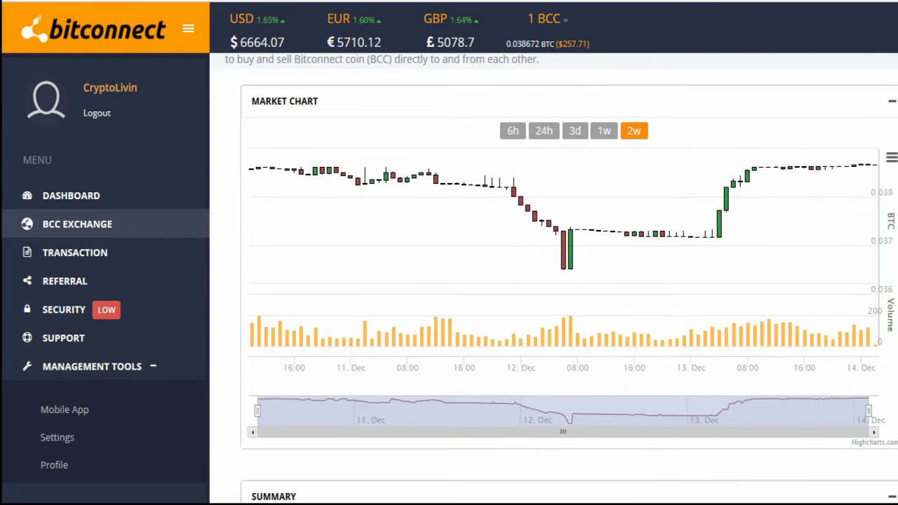
pyautogui.scroll(1, 555, 281)
pyautogui.scroll(2, 554, 281)
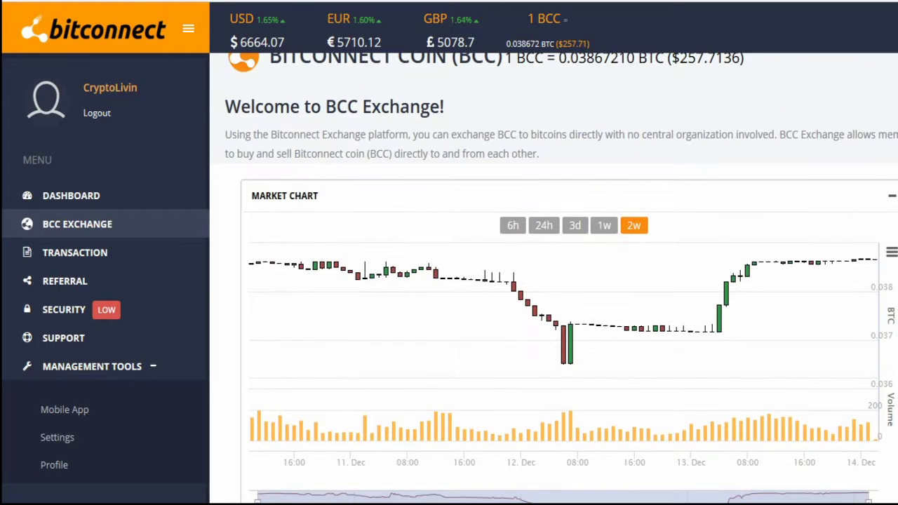
pyautogui.scroll(-1, 554, 281)
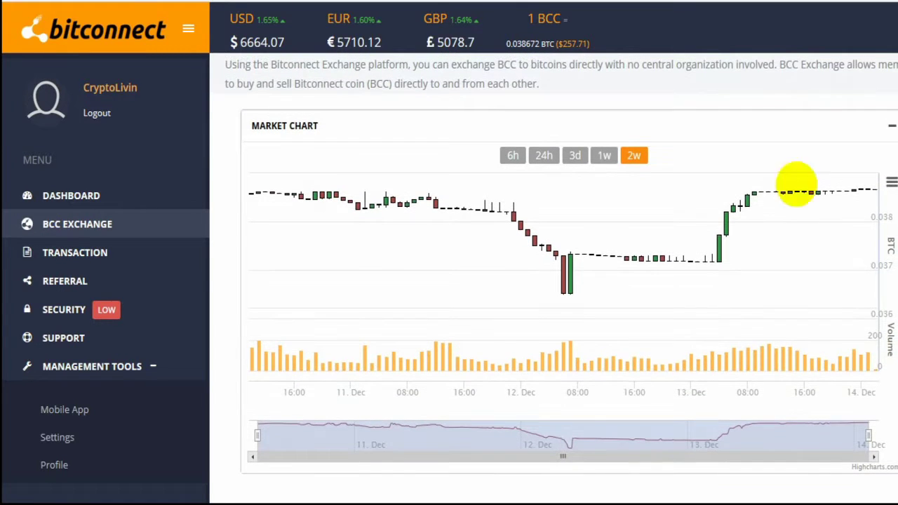
pyautogui.moveTo(824, 204)
pyautogui.scroll(5, 824, 205)
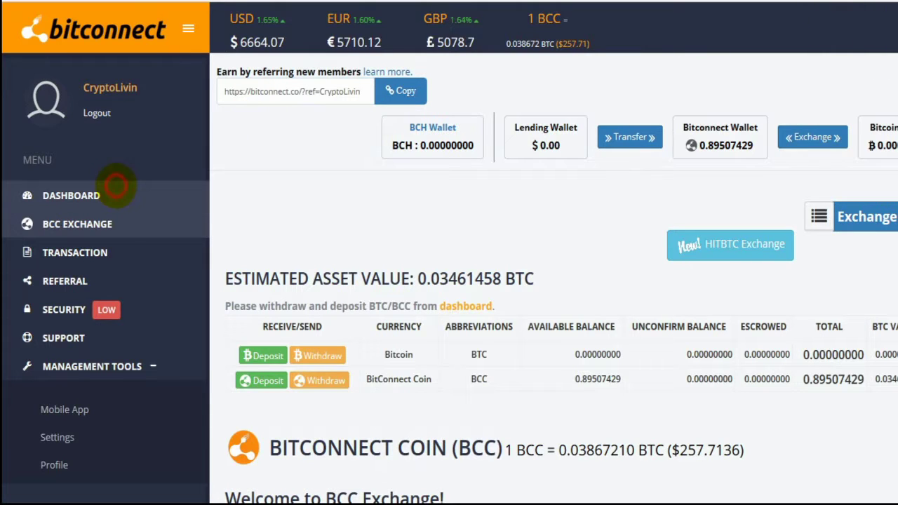
# Open the Dashboard and find the browser-verification notice with the registered e-mail address.
pyautogui.click(116, 185)
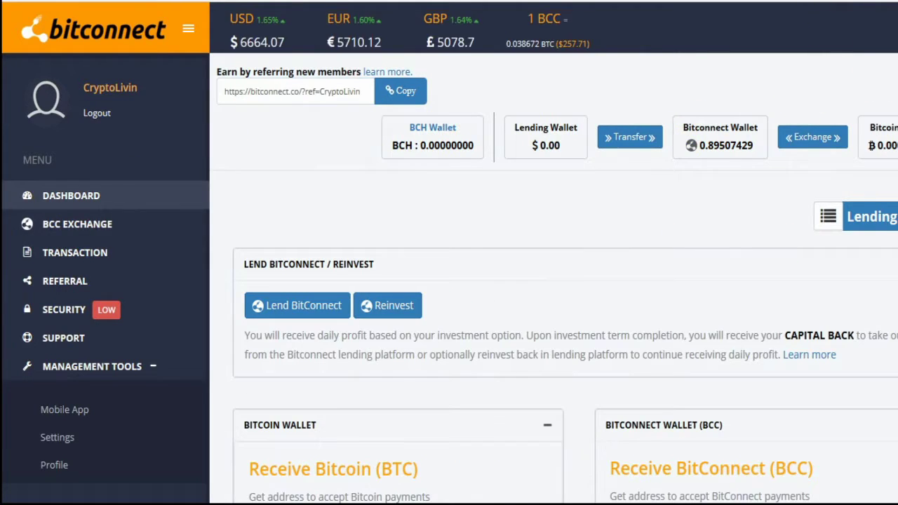
pyautogui.scroll(-6, 555, 281)
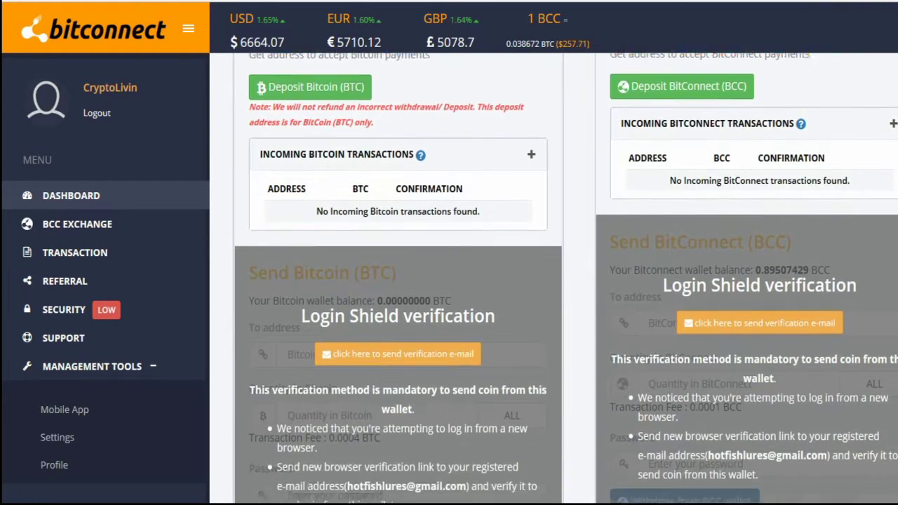
pyautogui.scroll(-2, 554, 280)
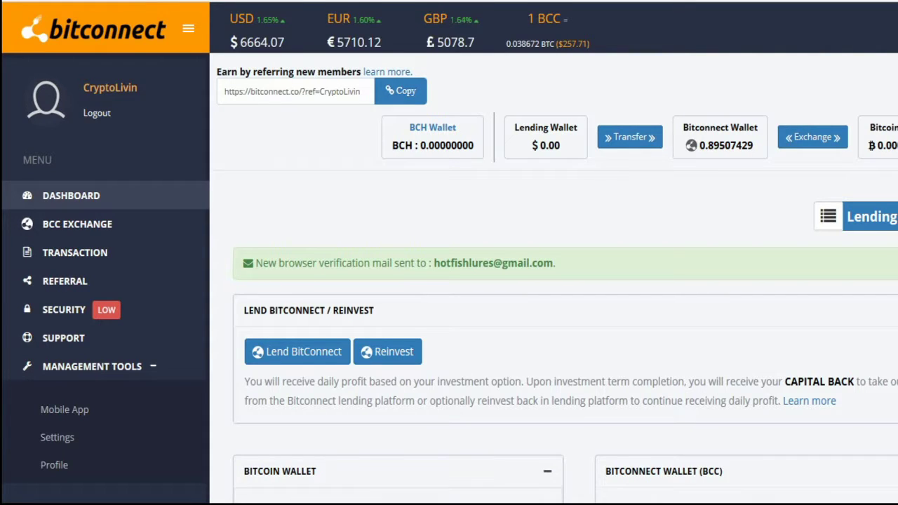
pyautogui.scroll(-1, 556, 279)
pyautogui.moveTo(426, 244); pyautogui.dragTo(559, 241)
pyautogui.click(559, 241)
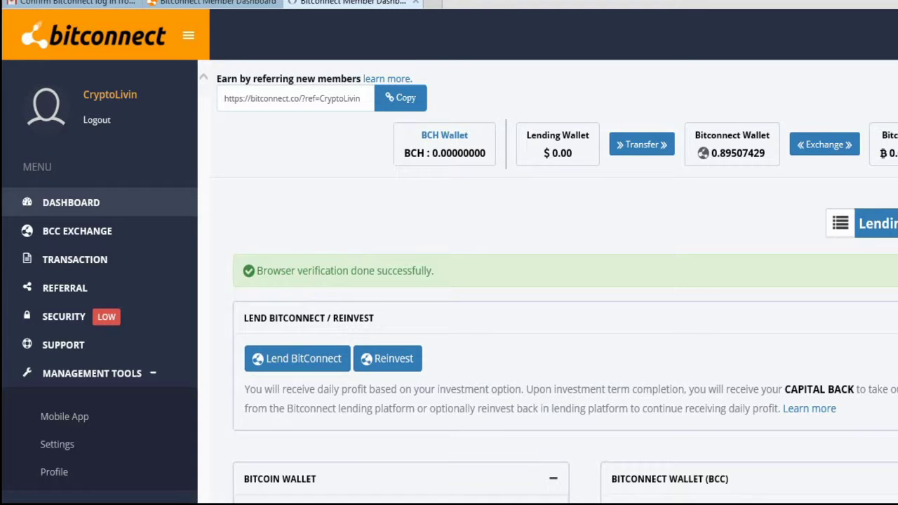
pyautogui.scroll(-10, 555, 281)
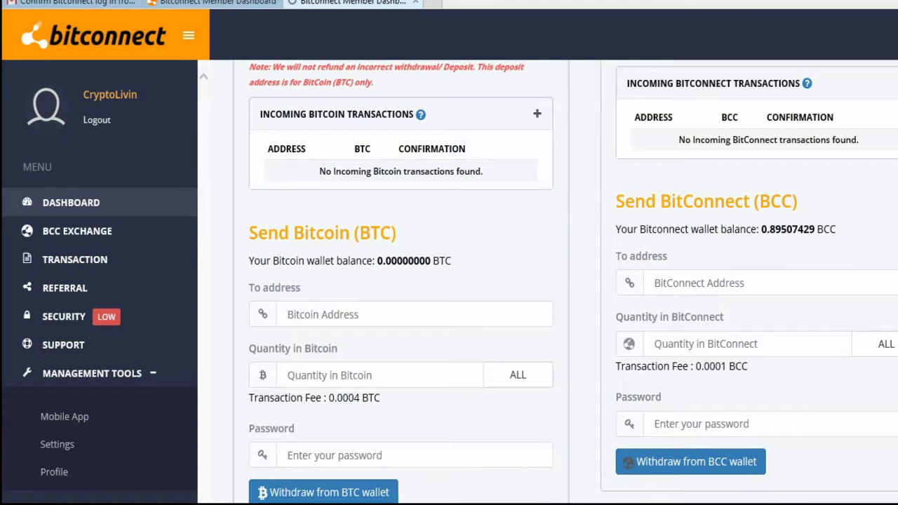
pyautogui.scroll(-3, 555, 281)
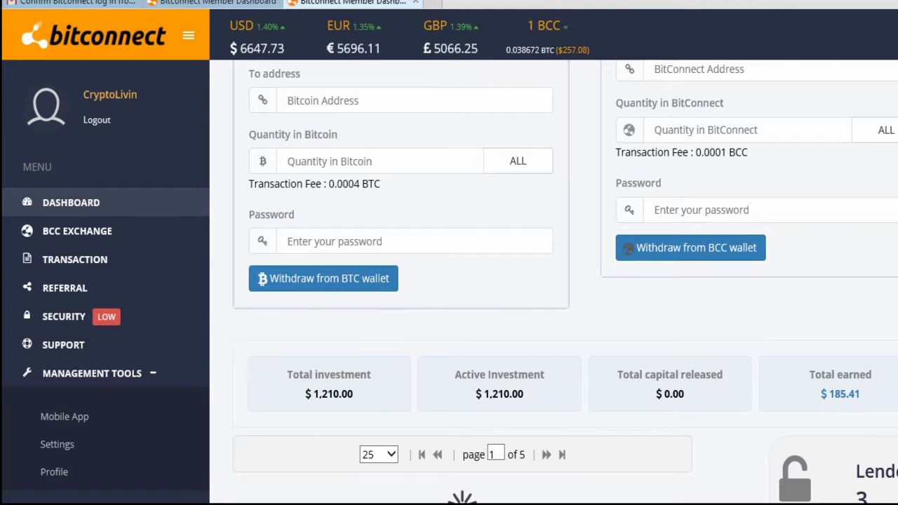
pyautogui.scroll(1, 566, 281)
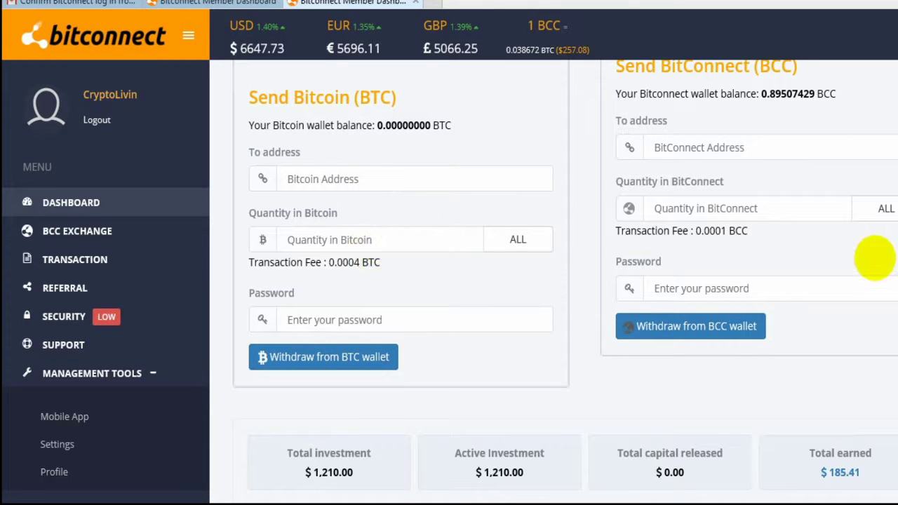
pyautogui.scroll(10, 555, 281)
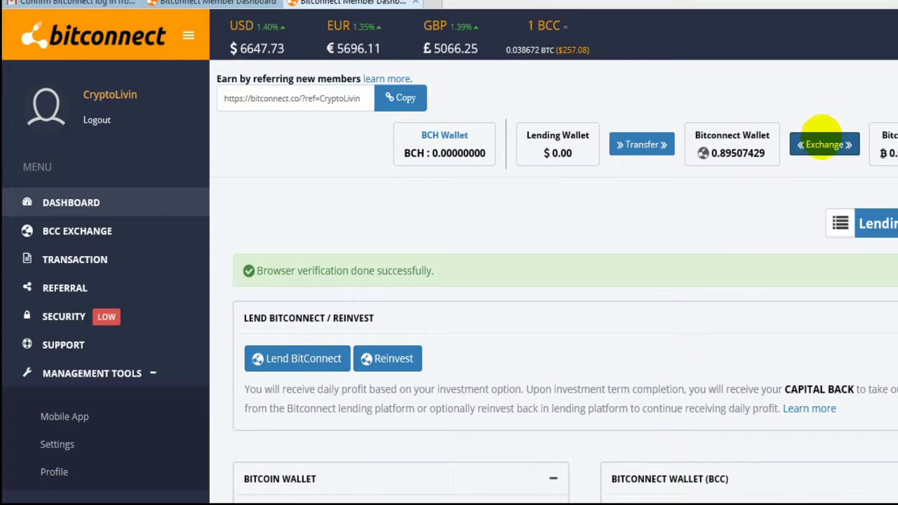
# Open the BCC exchange market page from the wallet bar and scroll through it.
pyautogui.click(822, 139)
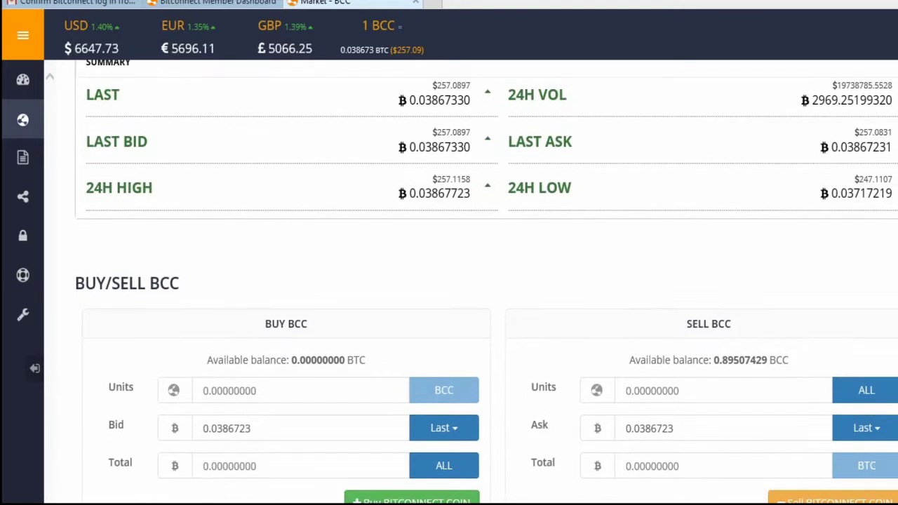
pyautogui.scroll(-5, 479, 282)
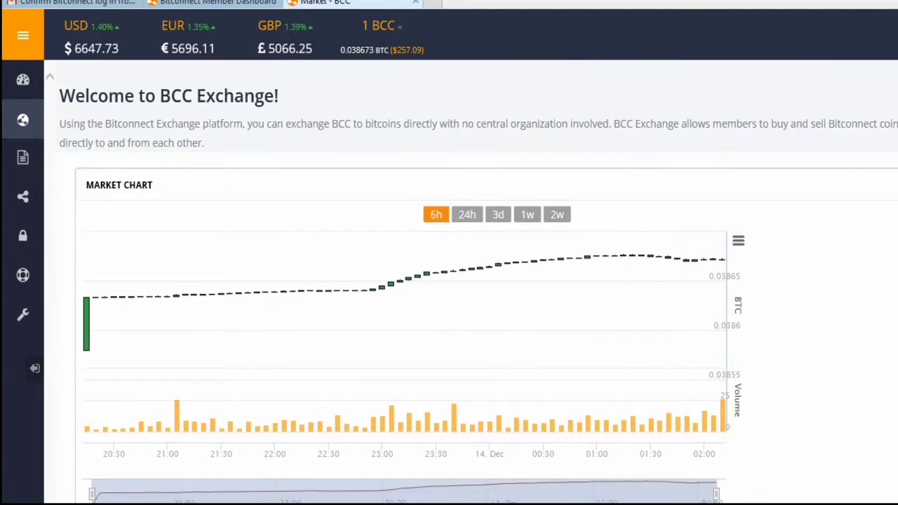
pyautogui.scroll(-2, 479, 282)
pyautogui.scroll(2, 479, 282)
pyautogui.scroll(-1, 478, 283)
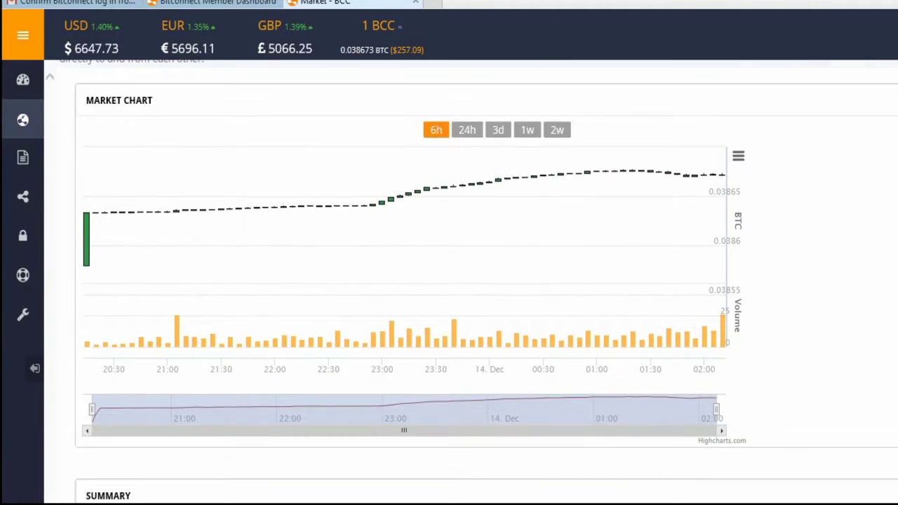
pyautogui.scroll(-5, 478, 282)
pyautogui.scroll(11, 478, 282)
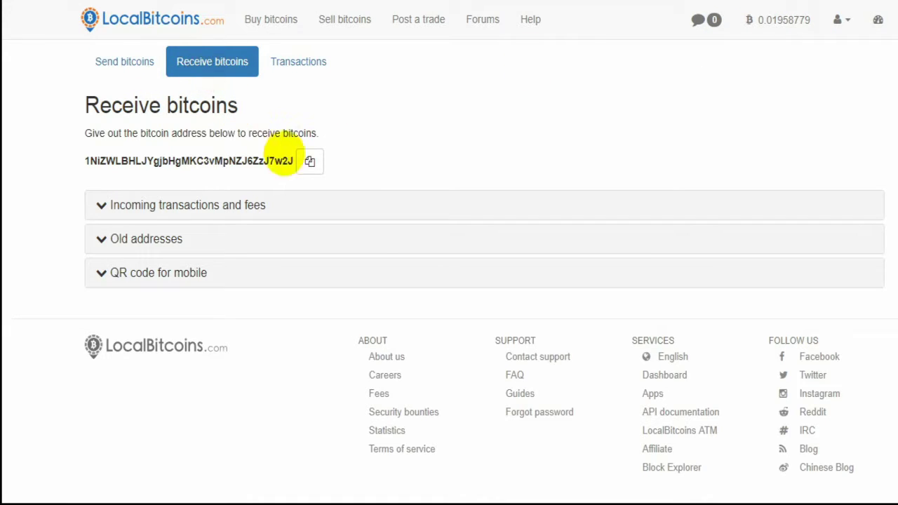
# Select the LocalBitcoins receiving bitcoin address for copying.
pyautogui.click(309, 161)
pyautogui.click(278, 160)
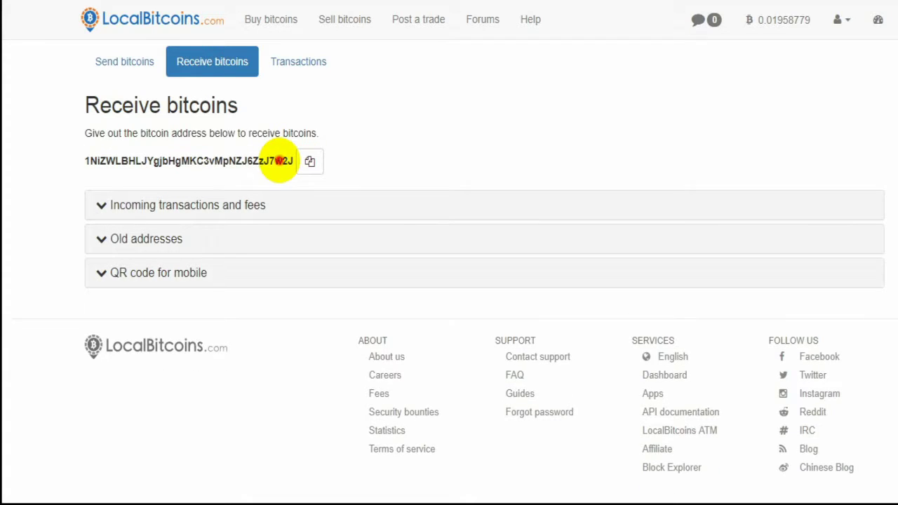
pyautogui.click(309, 161)
pyautogui.click(309, 162)
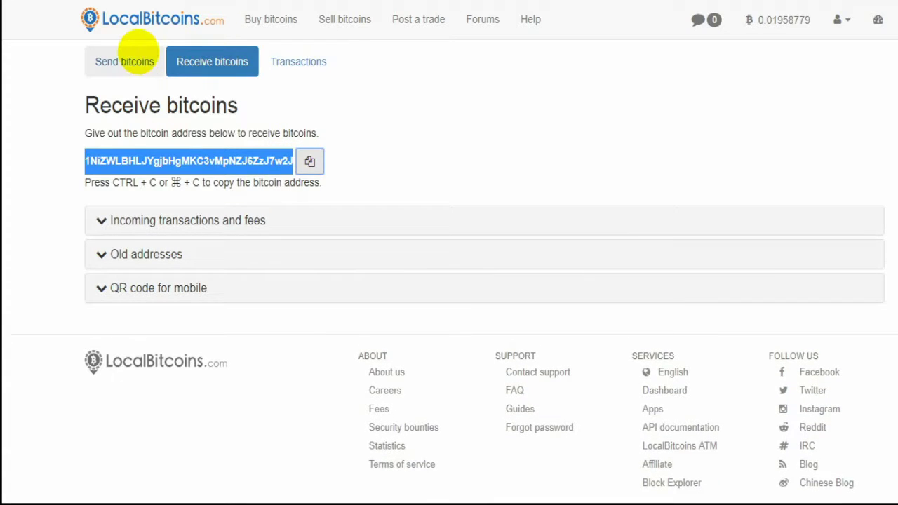
# On Send bitcoins, set the amount to .019 BTC, worth 160.30 CAD.
pyautogui.click(138, 58)
pyautogui.click(203, 236)
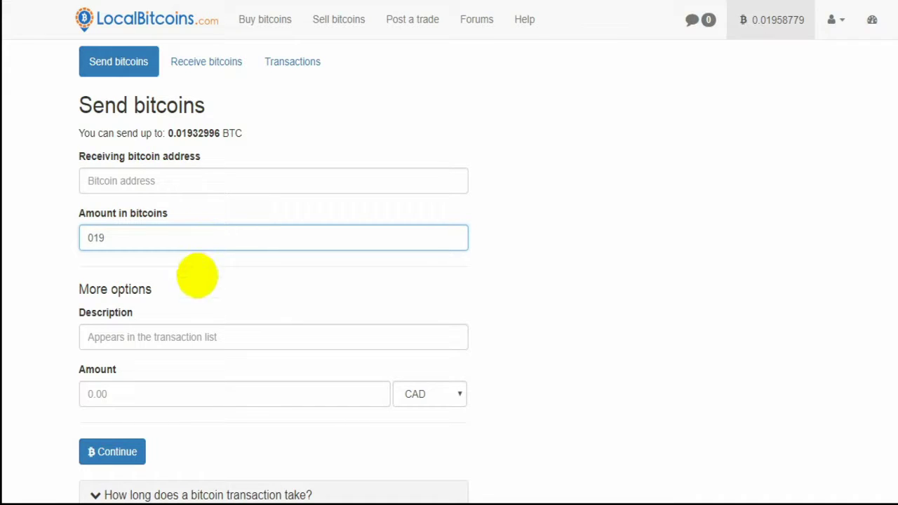
pyautogui.click(195, 274)
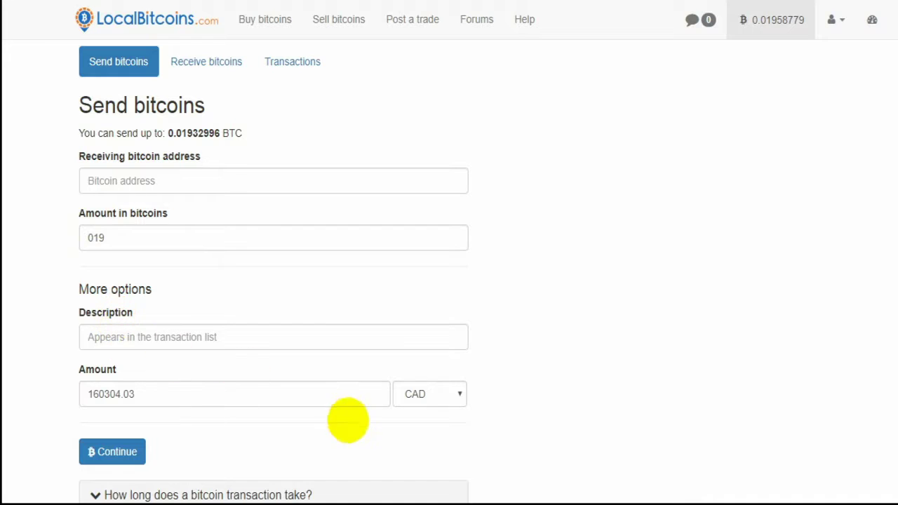
pyautogui.click(416, 395)
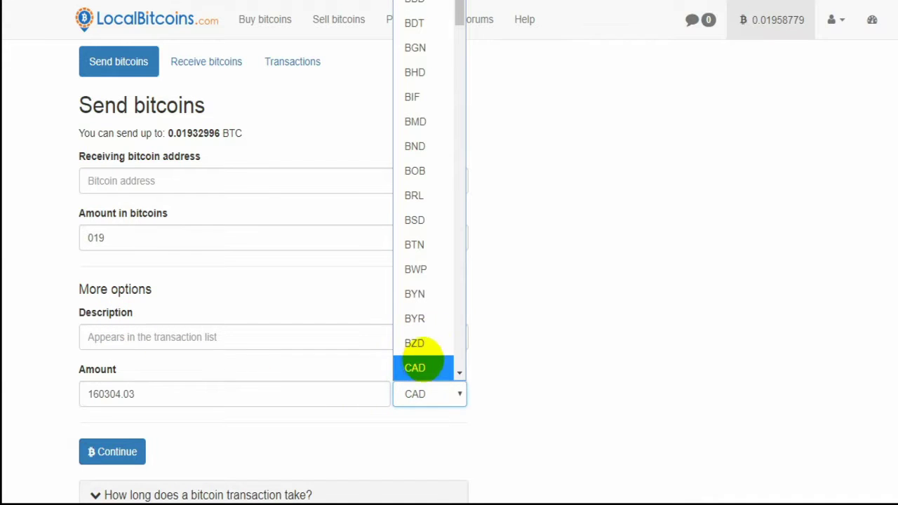
pyautogui.click(415, 367)
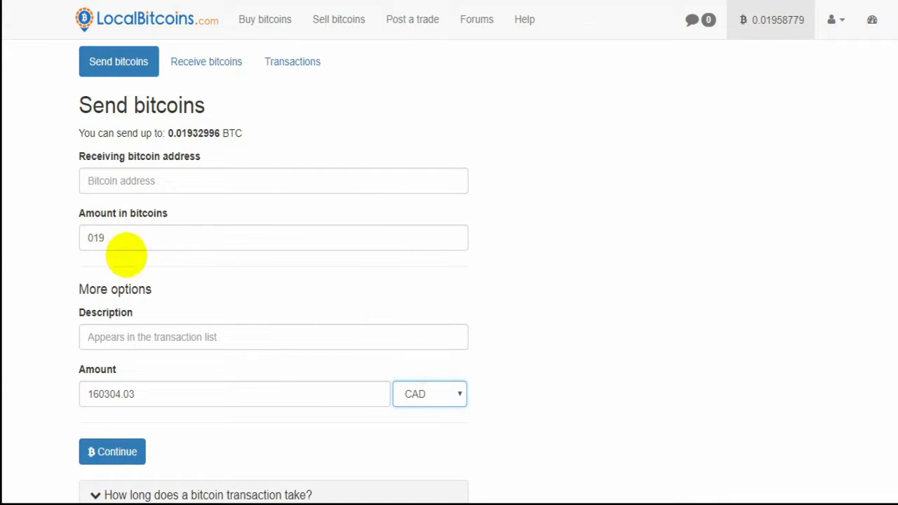
pyautogui.click(96, 236)
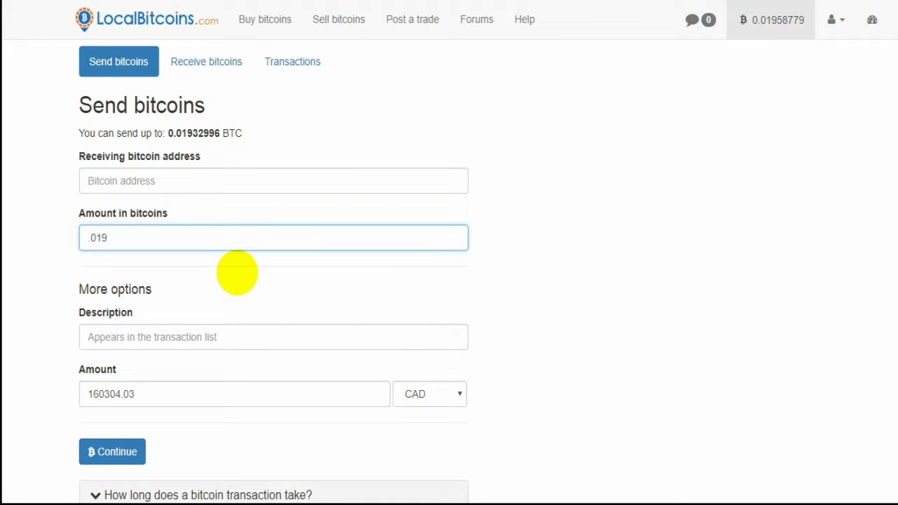
pyautogui.click(518, 290)
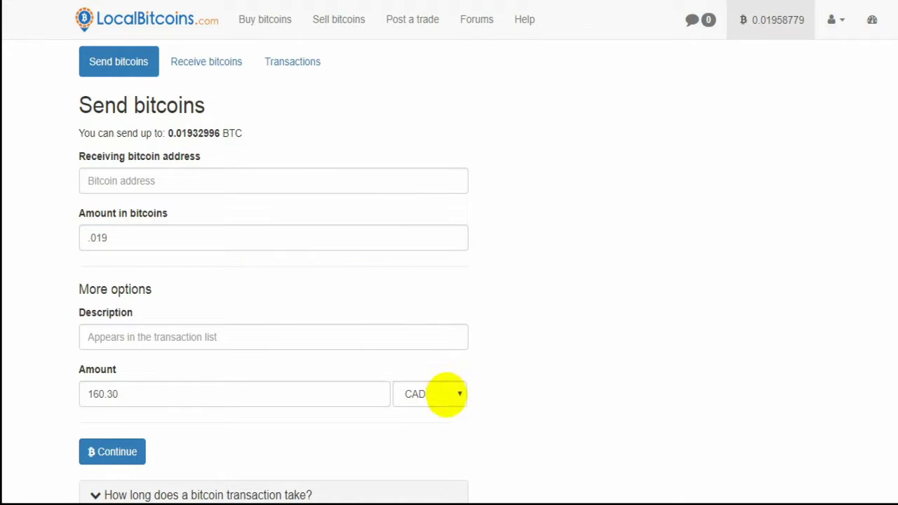
# Switch the amount's currency through UAH and USD, then back to CAD.
pyautogui.rightClick(448, 393)
pyautogui.click(425, 389)
pyautogui.click(426, 391)
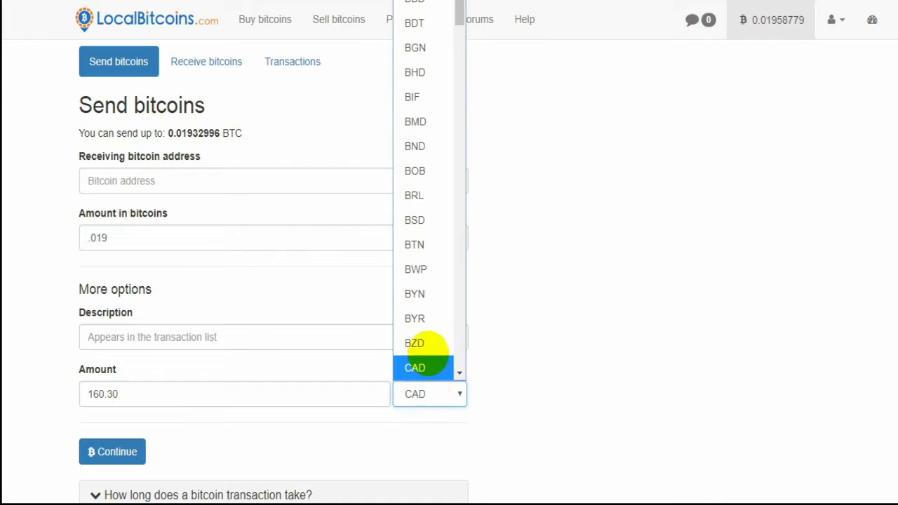
pyautogui.click(440, 119)
pyautogui.press('u')
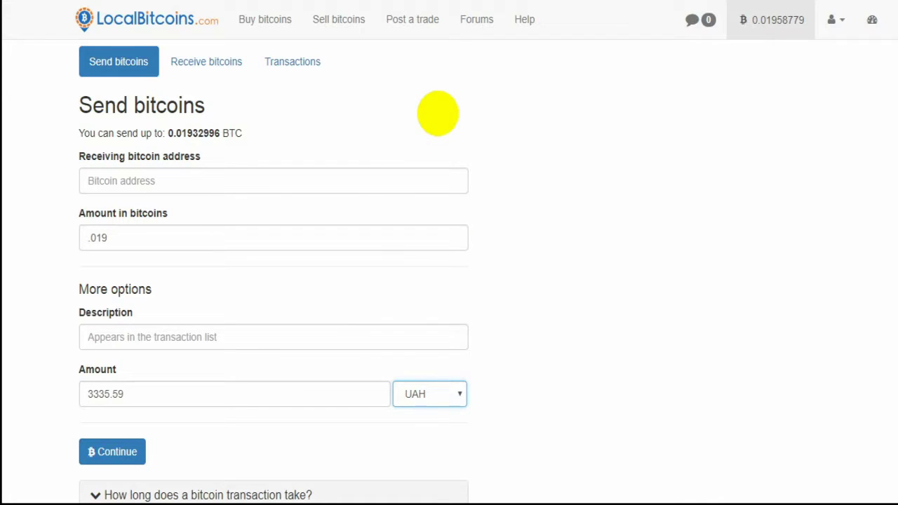
pyautogui.click(430, 394)
pyautogui.click(431, 257)
pyautogui.click(427, 321)
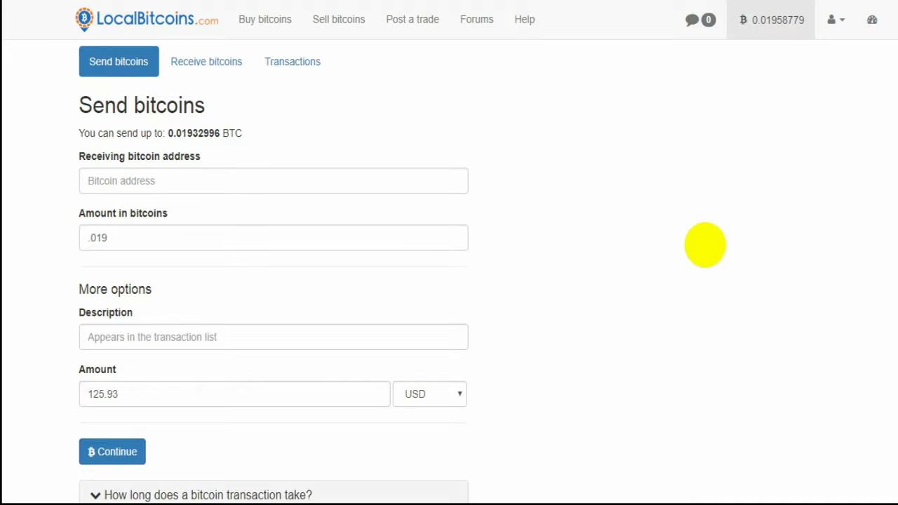
pyautogui.click(463, 394)
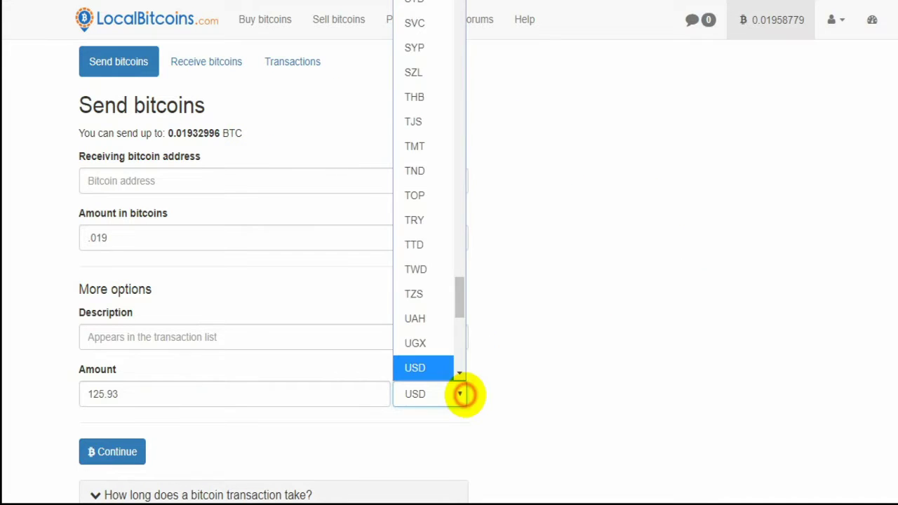
pyautogui.moveTo(463, 302); pyautogui.dragTo(456, 51)
pyautogui.click(415, 28)
# Move to the description field and dismiss the page's context menu.
pyautogui.click(347, 337)
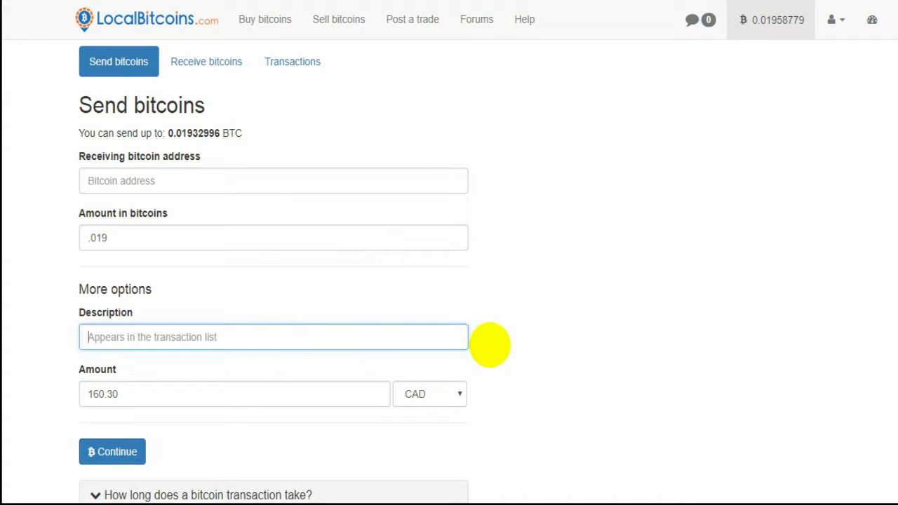
pyautogui.rightClick(526, 353)
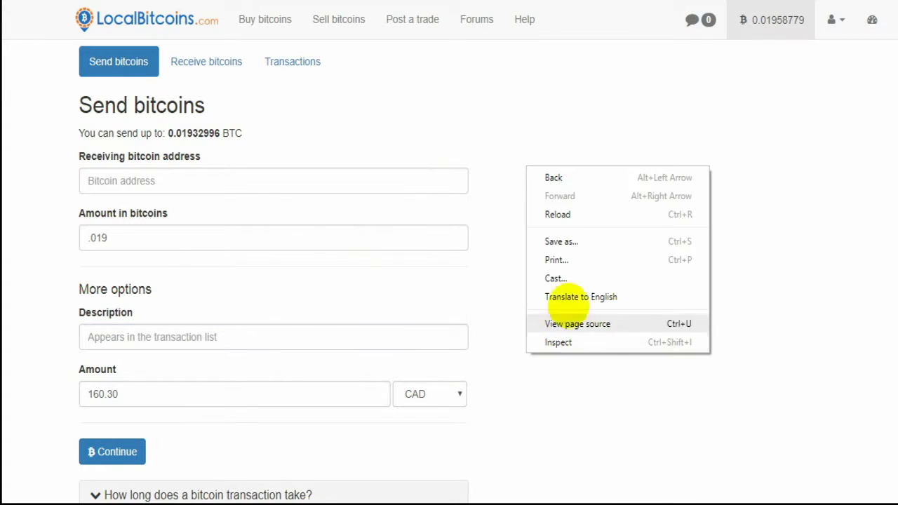
pyautogui.click(780, 279)
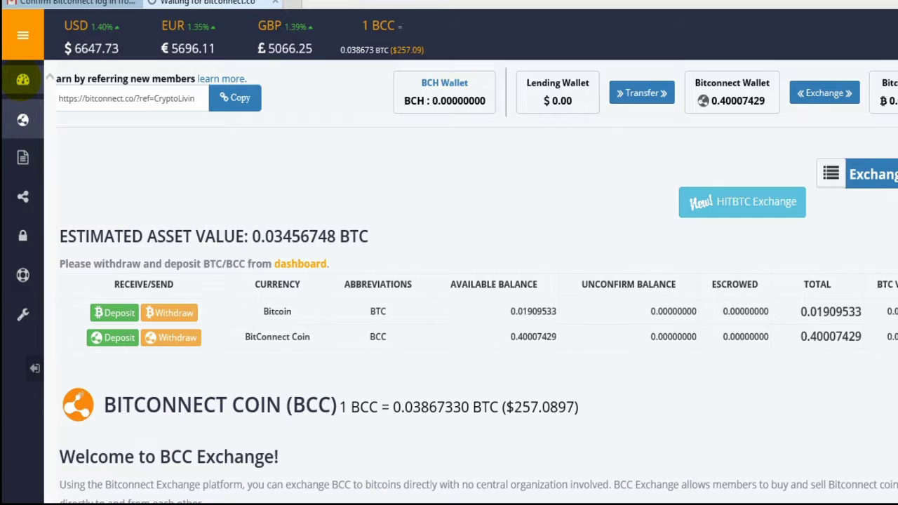
# Paste the LocalBitcoins receiving address into the Send Bitcoin (BTC) To address field.
pyautogui.scroll(3, 565, 285)
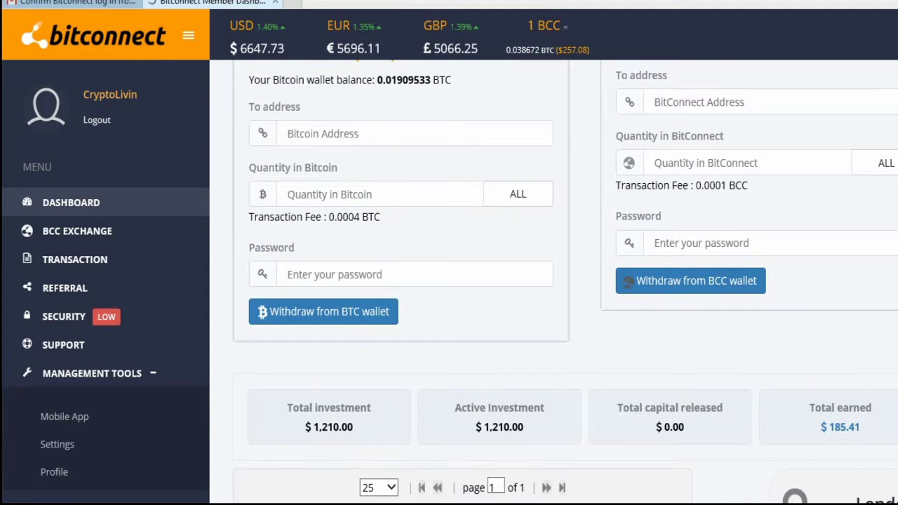
pyautogui.scroll(3, 565, 284)
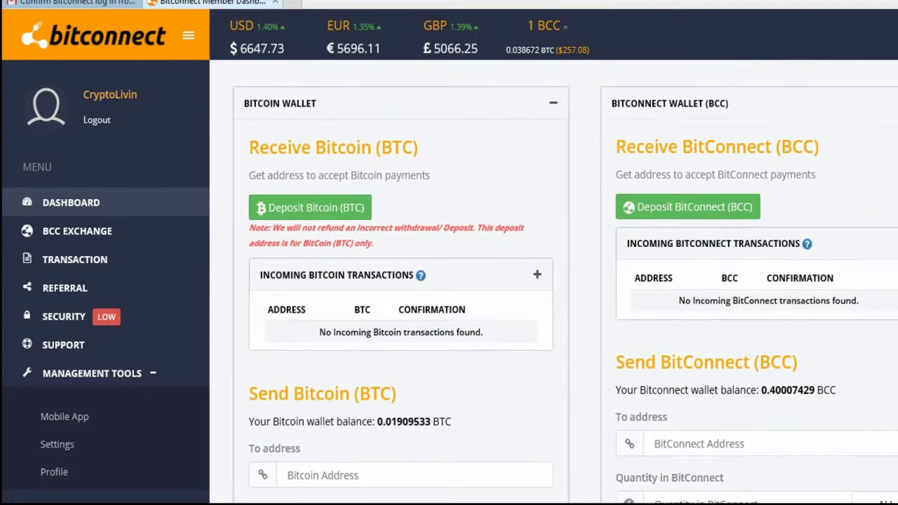
pyautogui.scroll(-1, 565, 284)
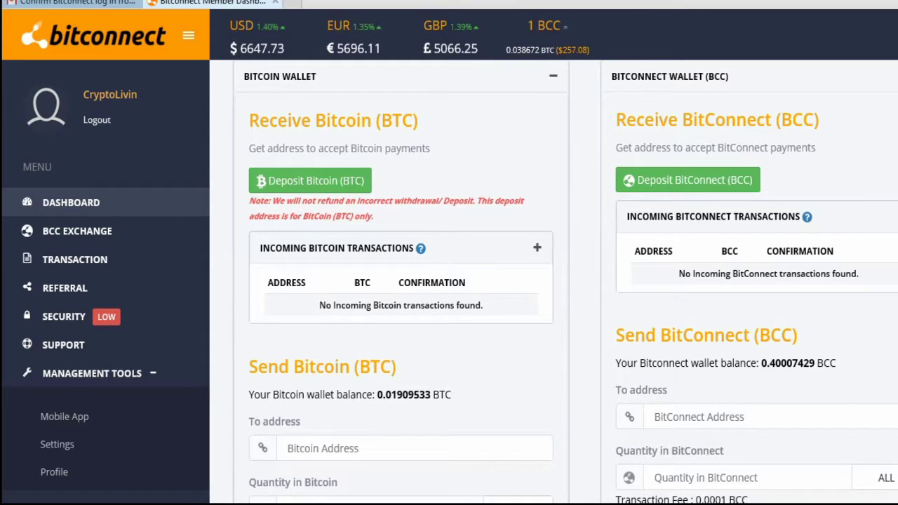
pyautogui.click(456, 442)
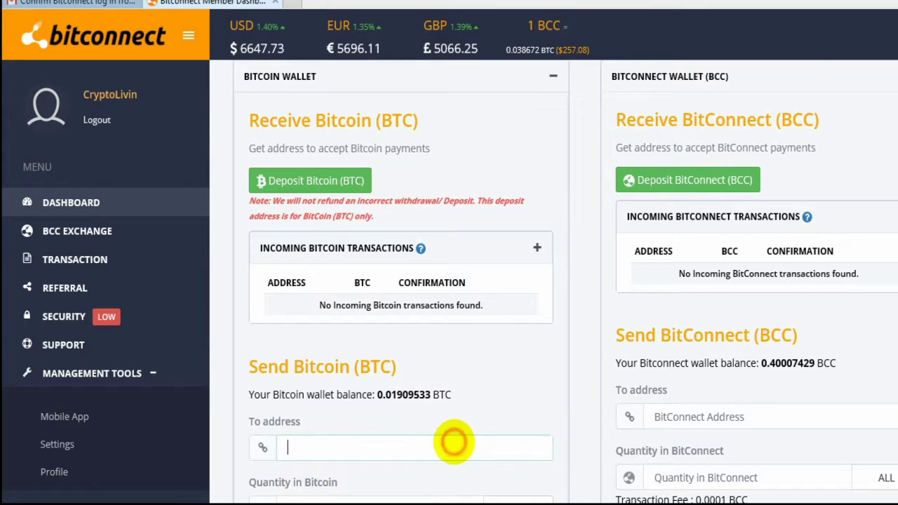
pyautogui.rightClick(454, 440)
pyautogui.click(394, 371)
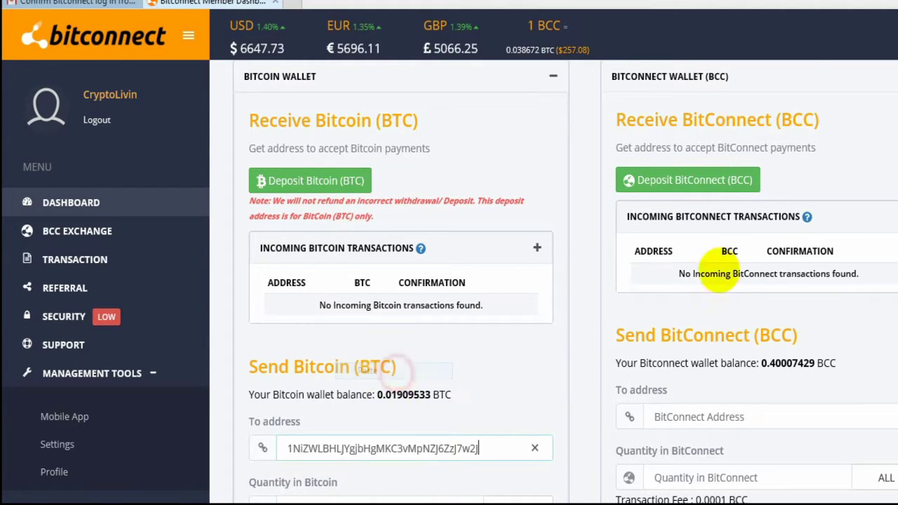
# Withdraw the full 0.01869533 BTC balance, entering the account password.
pyautogui.scroll(-3, 566, 315)
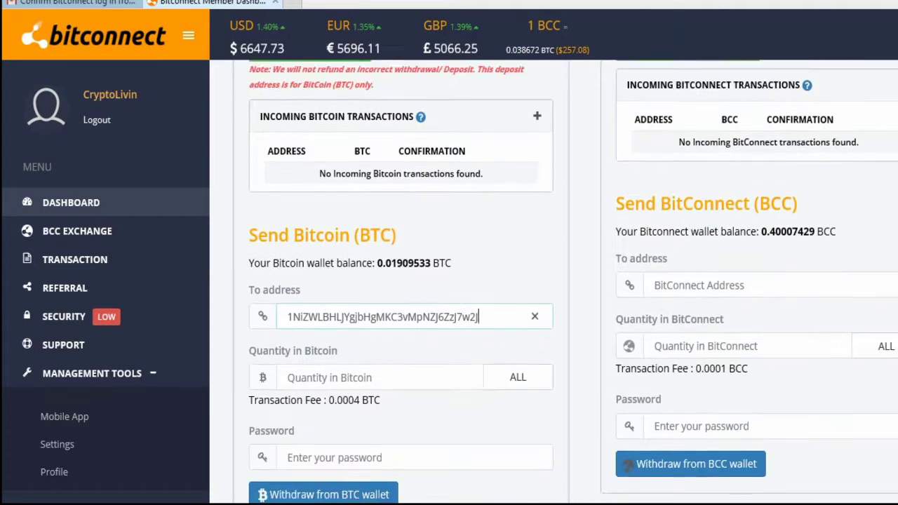
pyautogui.click(517, 314)
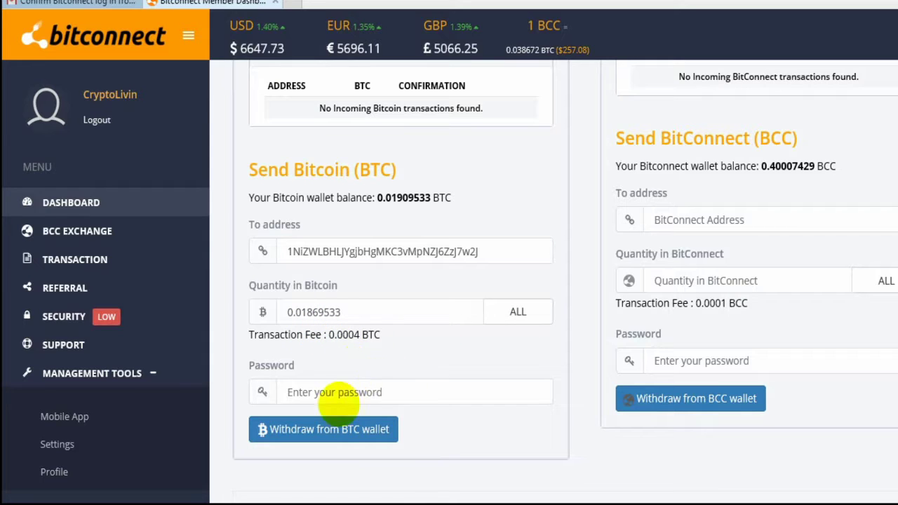
pyautogui.click(327, 393)
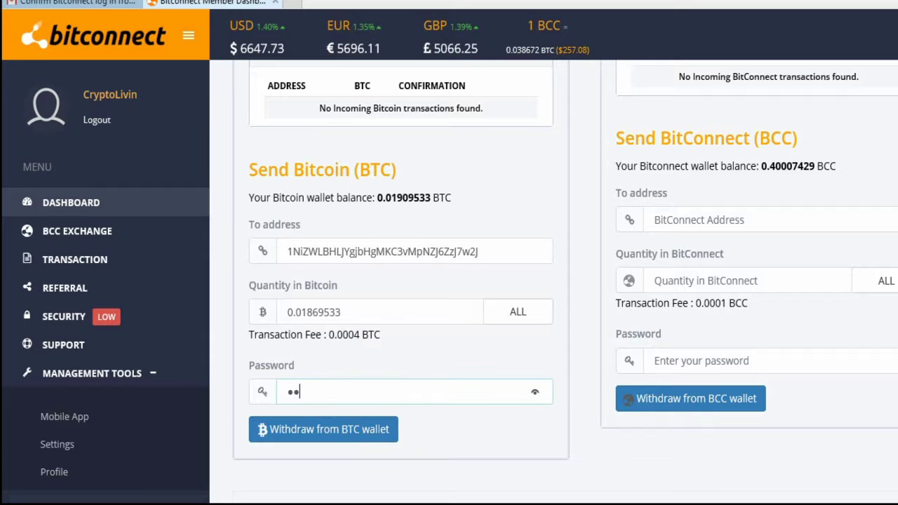
pyautogui.click(361, 429)
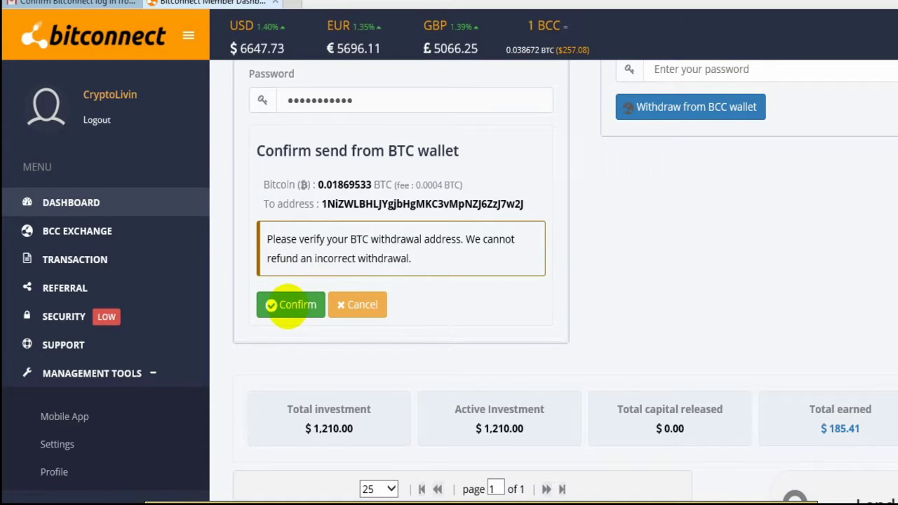
# Confirm the send and highlight the incoming 0.01869533 BTC amount on LocalBitcoins.
pyautogui.click(289, 305)
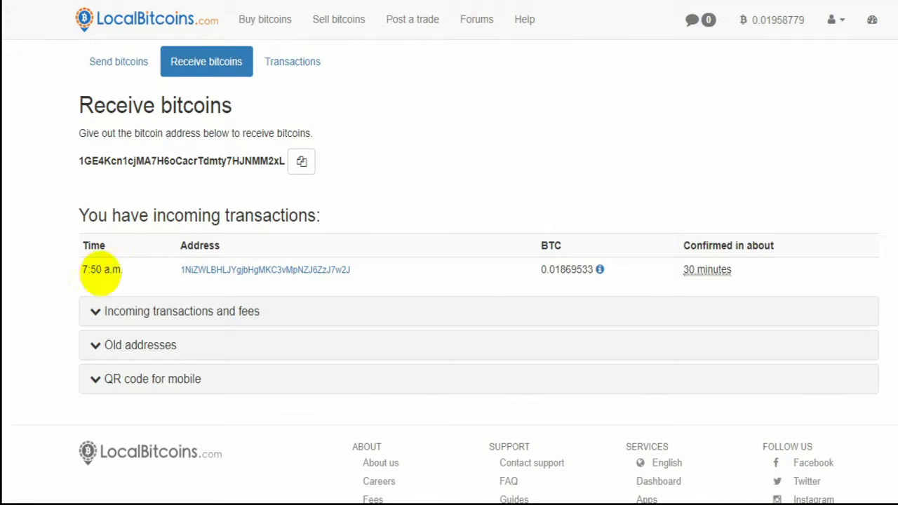
pyautogui.click(574, 272)
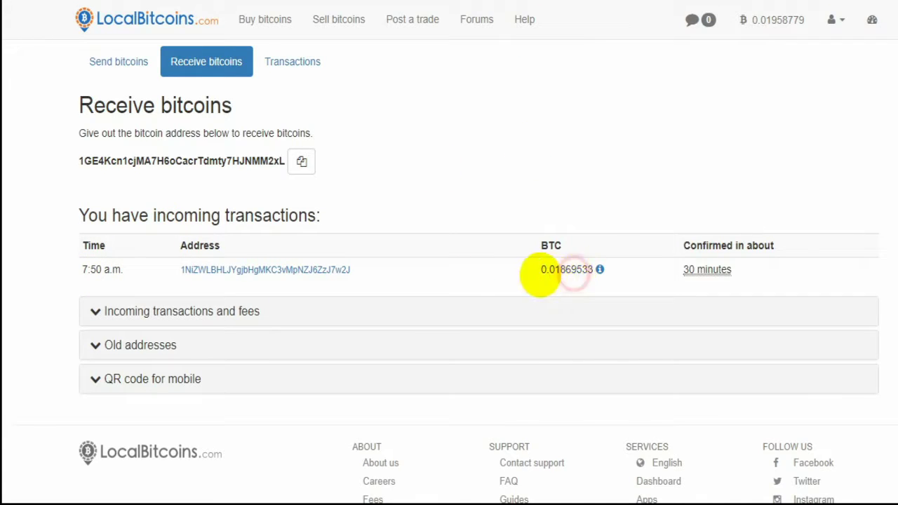
pyautogui.moveTo(550, 273); pyautogui.dragTo(590, 272)
pyautogui.click(591, 269)
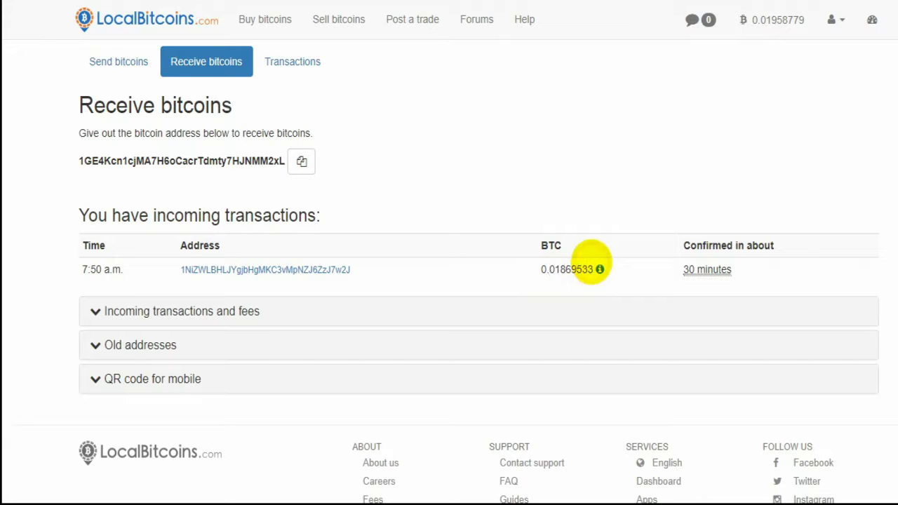
pyautogui.moveTo(594, 270); pyautogui.dragTo(551, 270)
pyautogui.click(551, 269)
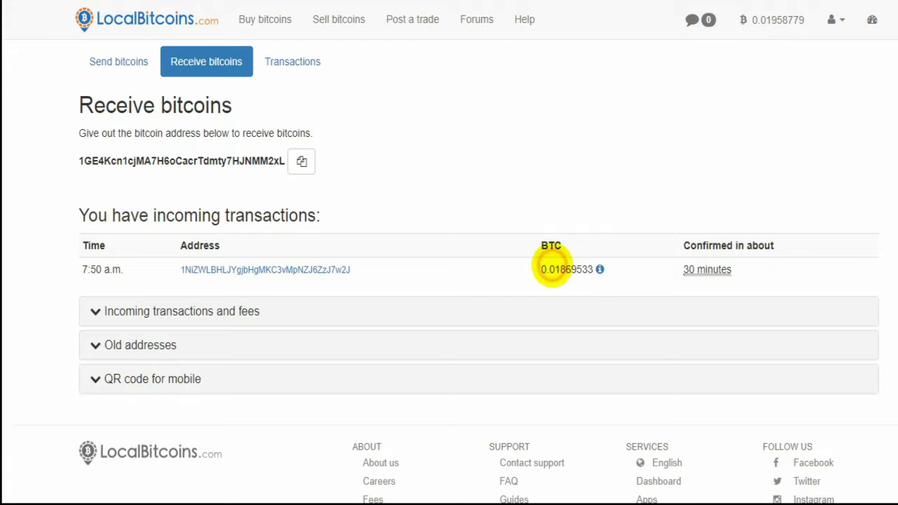